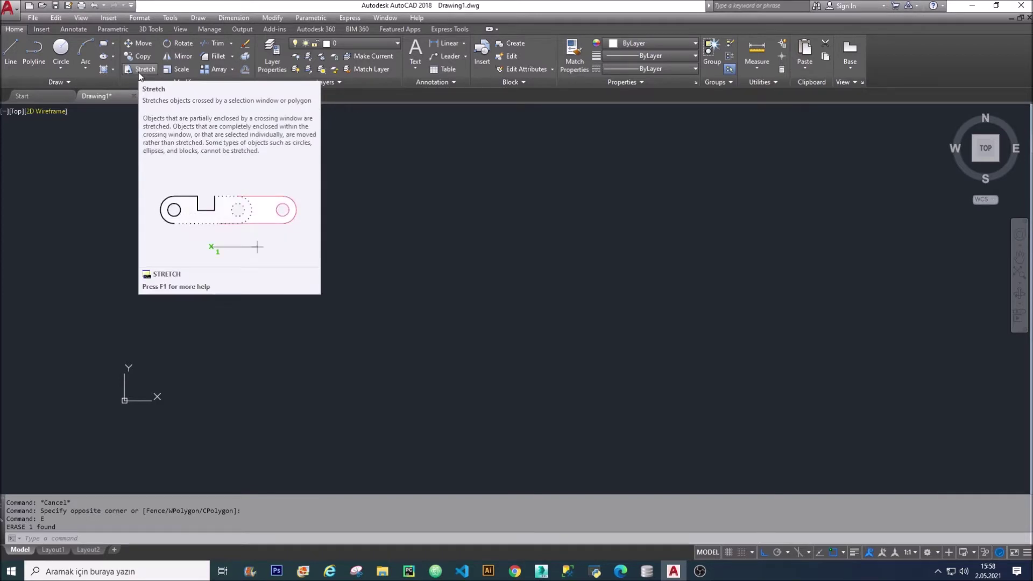
Start the Rectangle command in the empty drawing
left_click(102, 47)
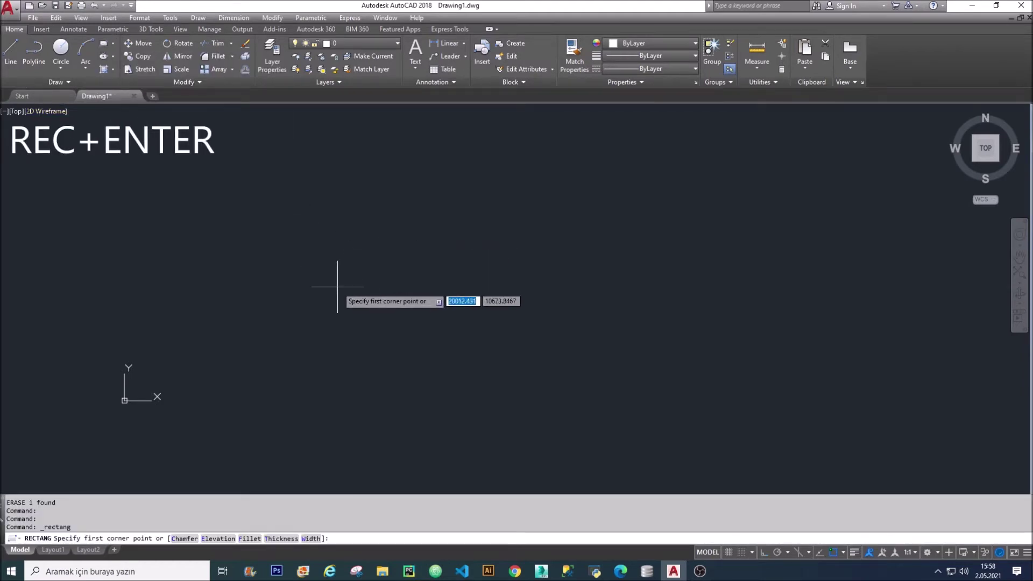
Draw a wide rectangle by picking two opposite corners near the drawing centre
left_click(304, 230)
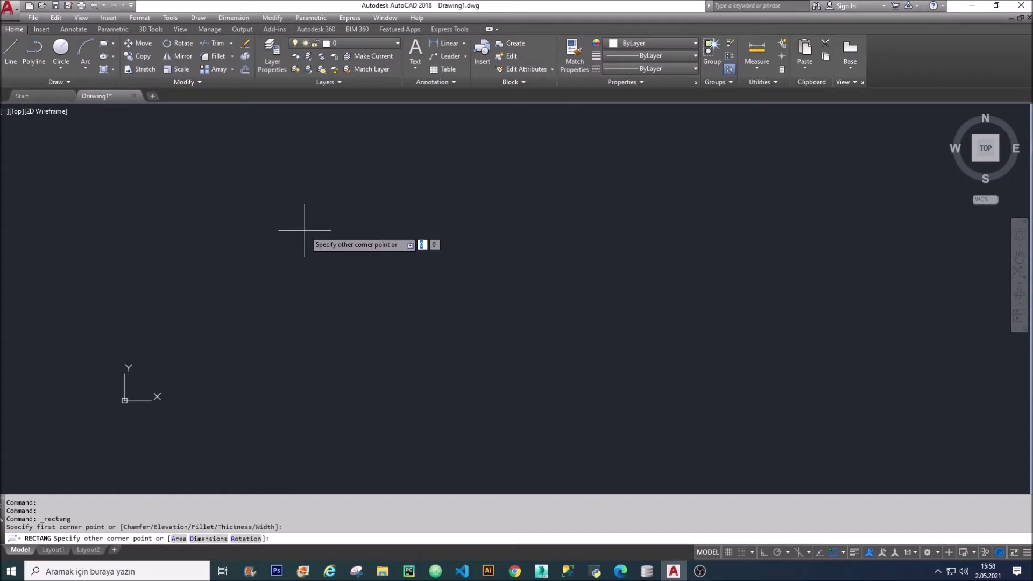
left_click(683, 352)
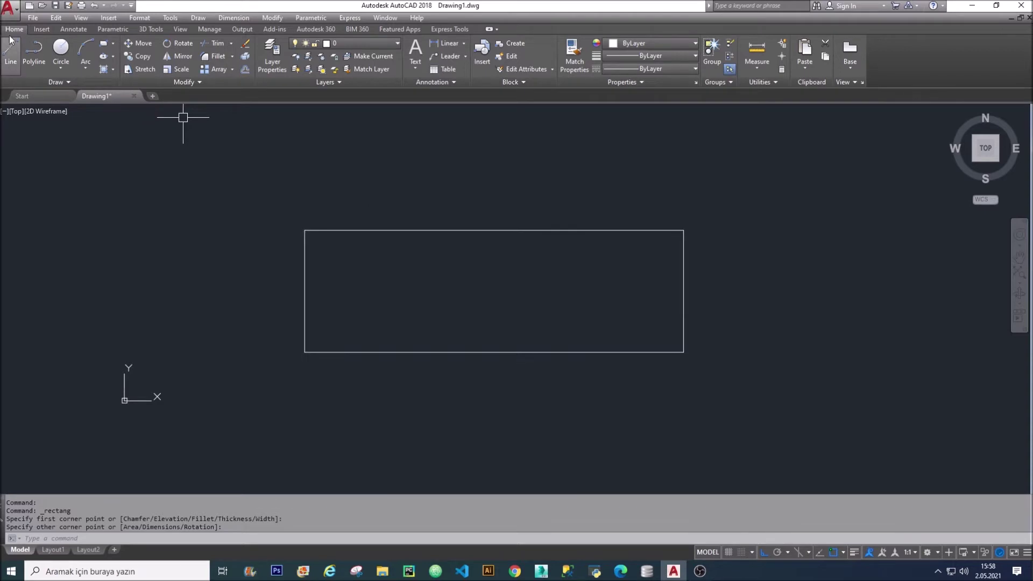
left_click(145, 69)
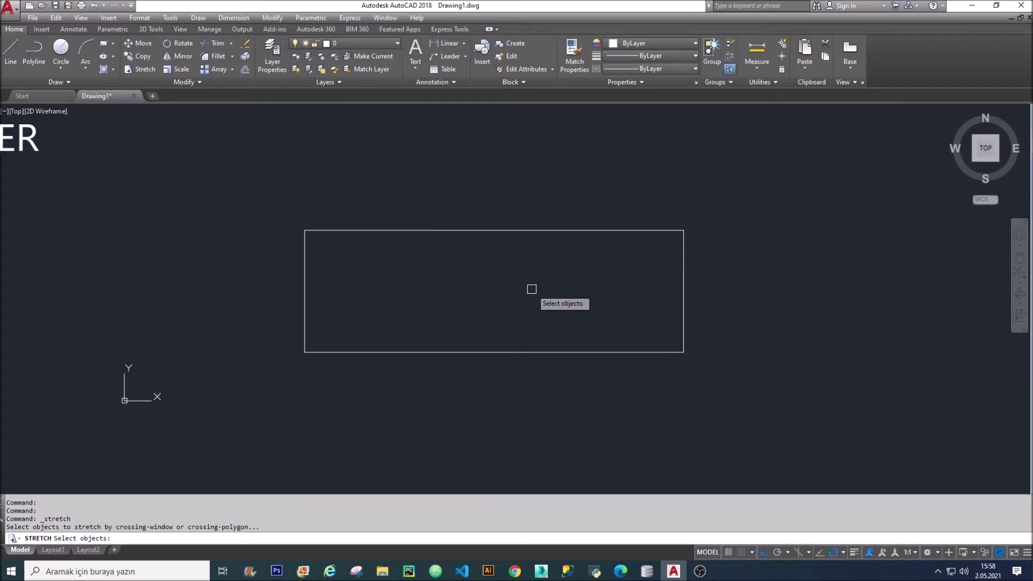
Stretch the rectangle's right edge diagonally down and right with Ortho off, slanting its top and bottom
left_click(775, 370)
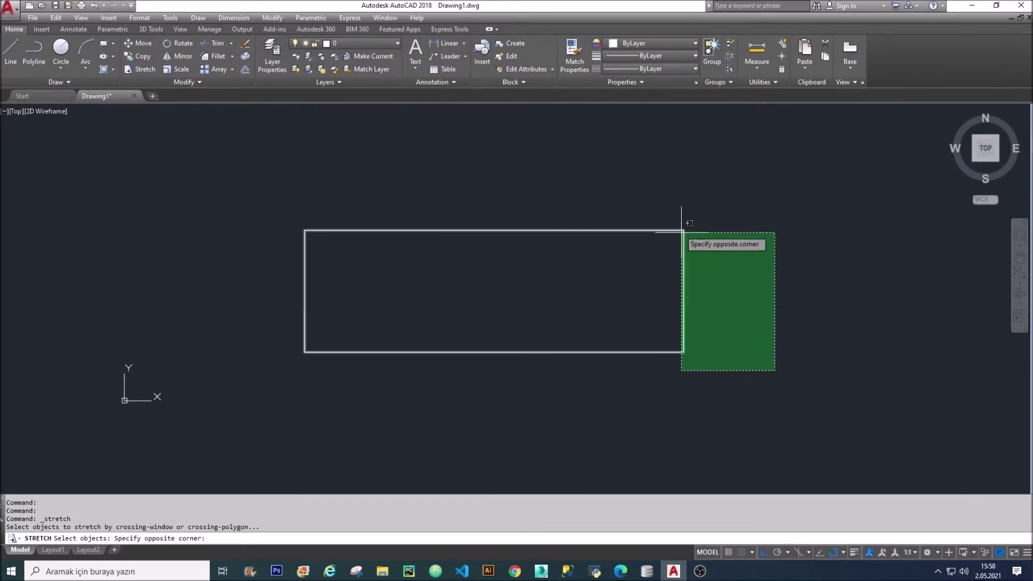
left_click(652, 188)
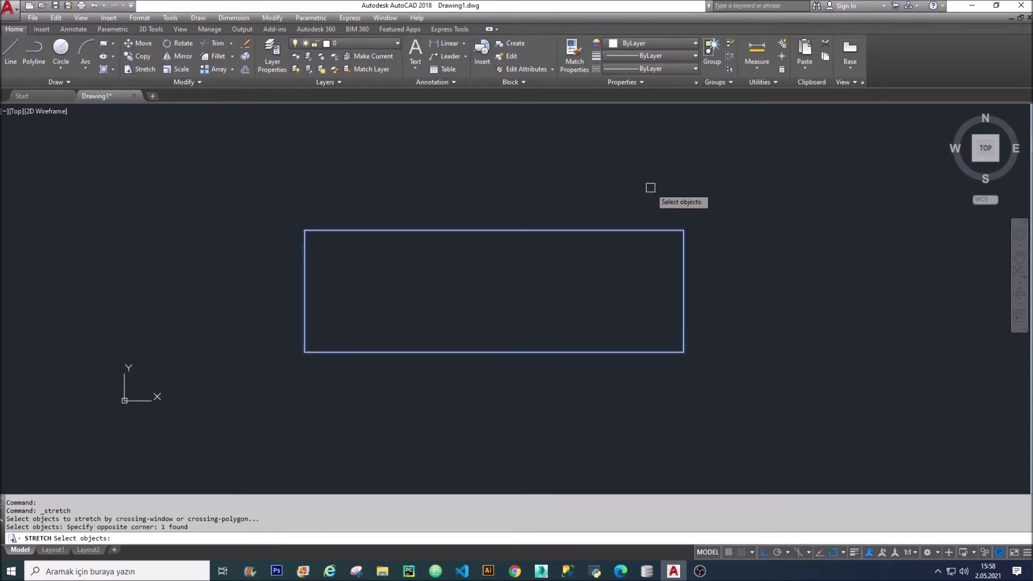
key("Return")
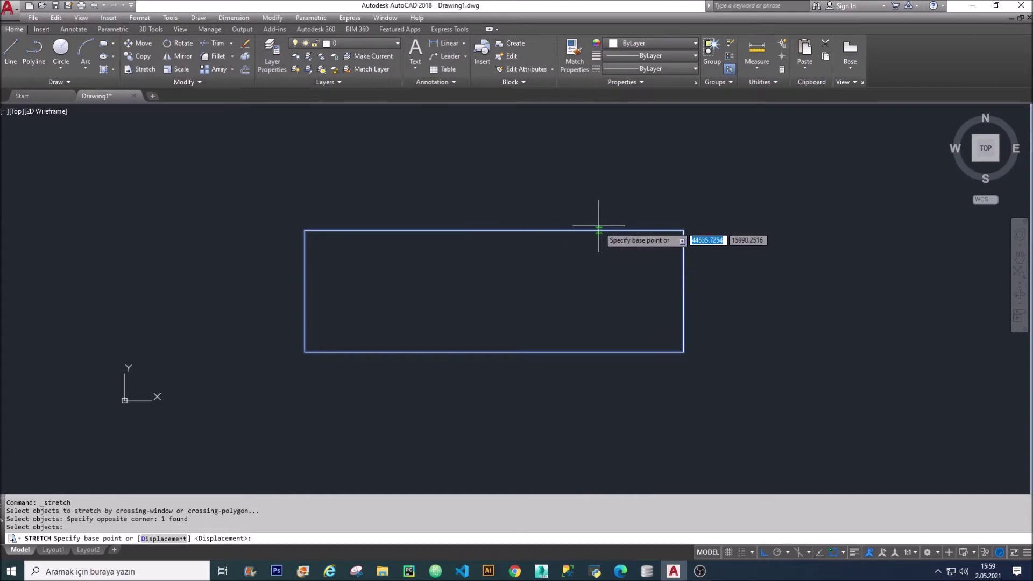
left_click(640, 193)
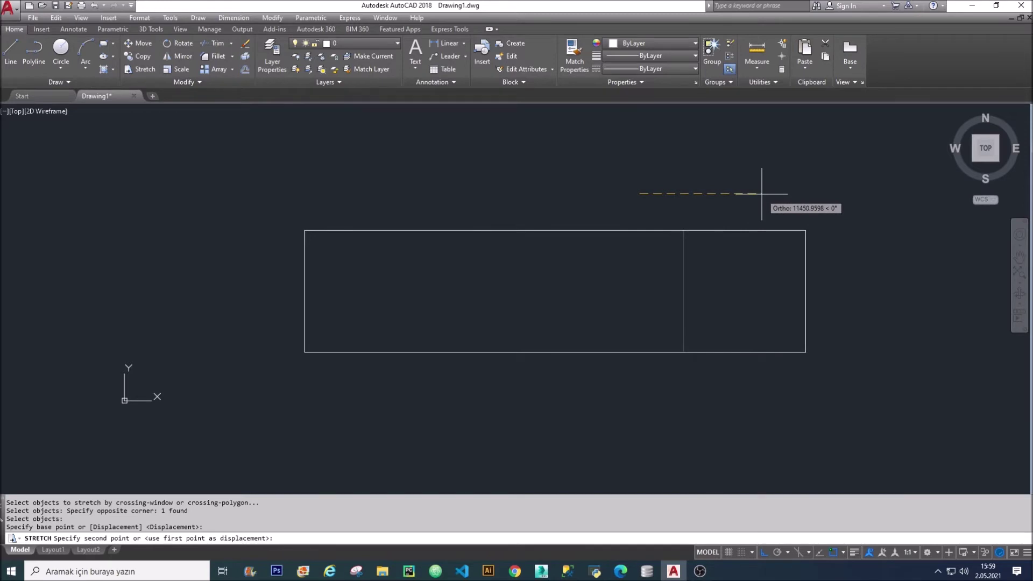
key("F8")
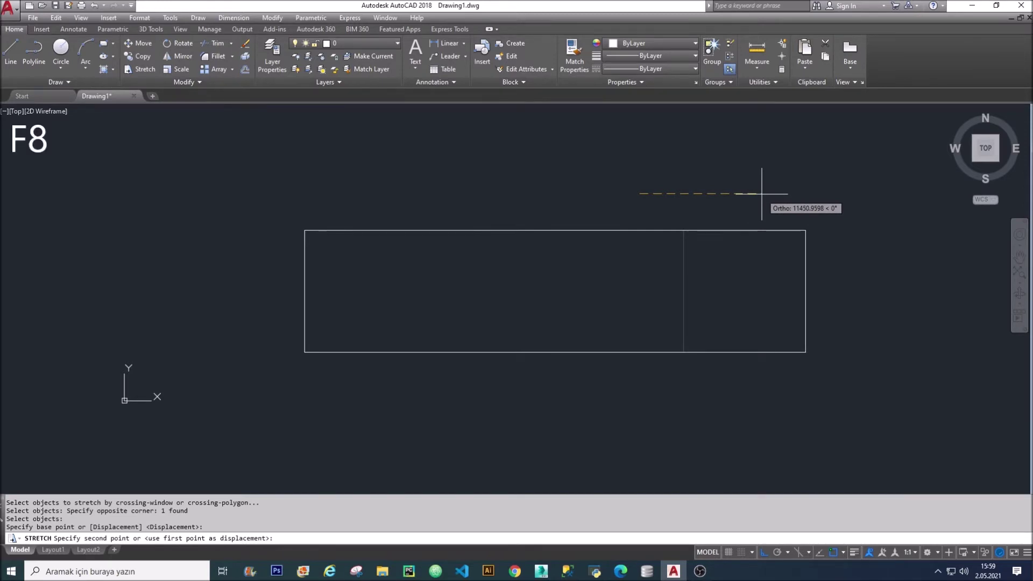
key("F8")
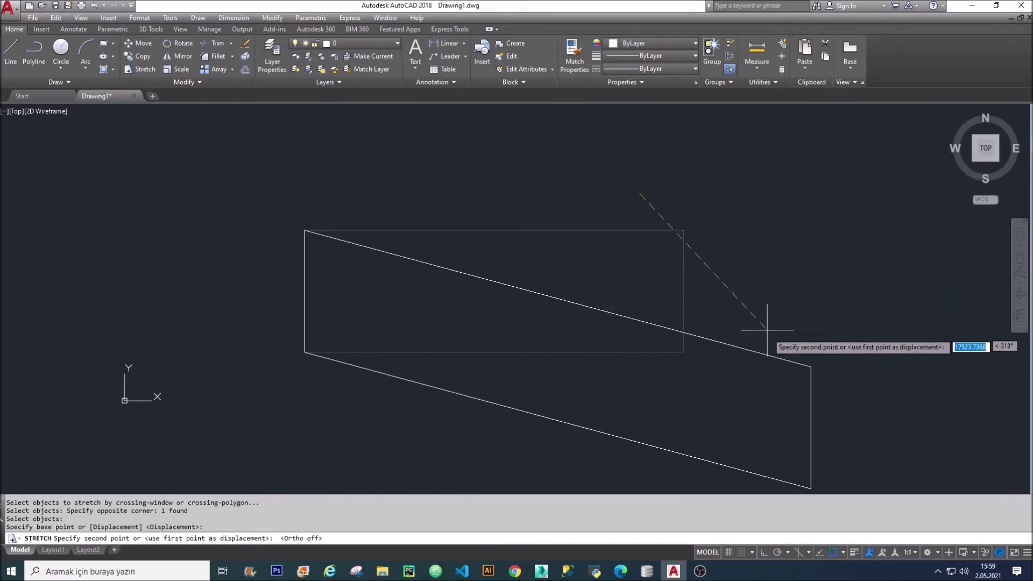
left_click(711, 237)
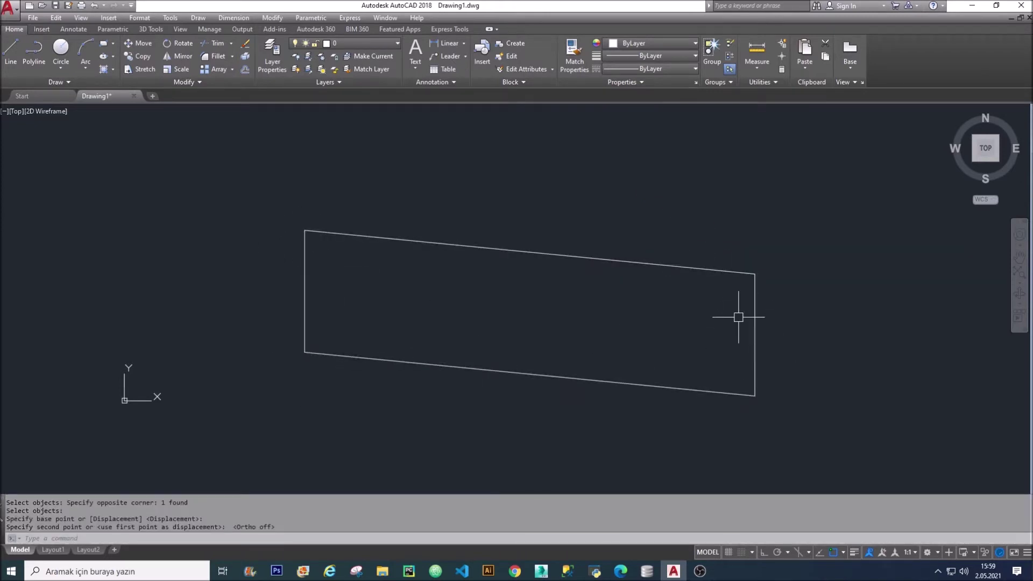
Stretch the slanted shape's right edge farther right with Ortho turned back on
type("s")
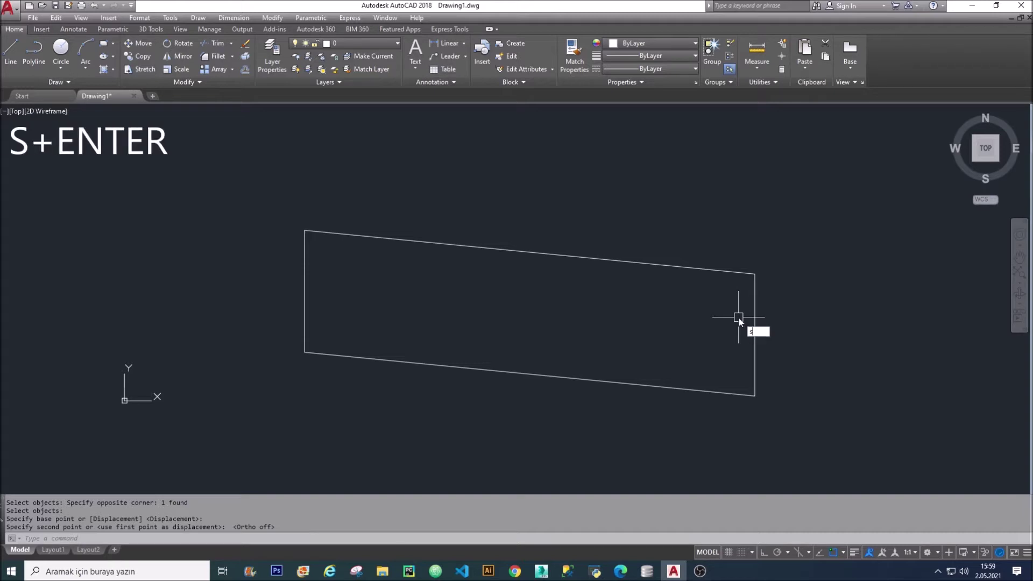
key("Return")
left_click(804, 415)
left_click(699, 237)
key("Return")
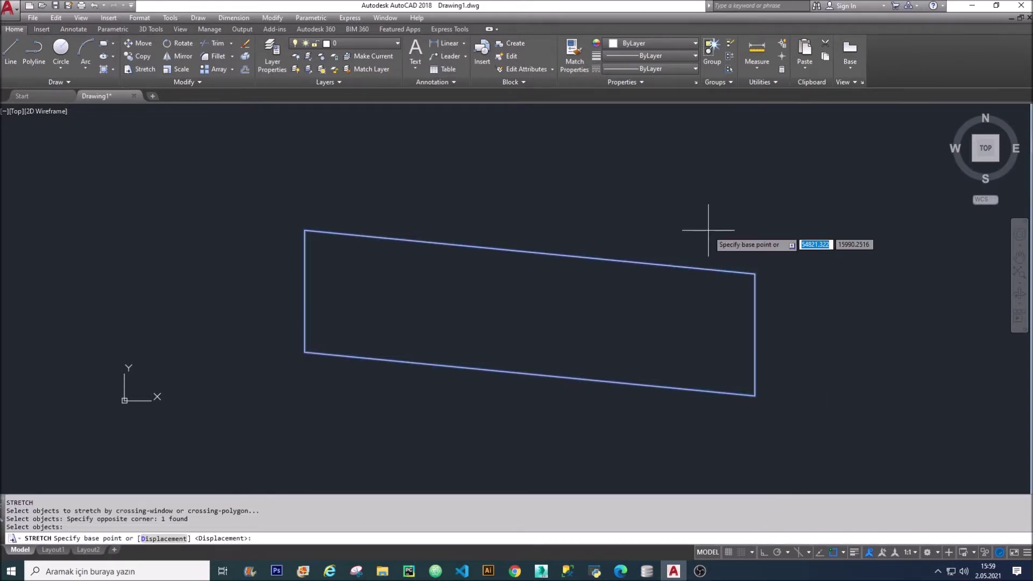
key("F8")
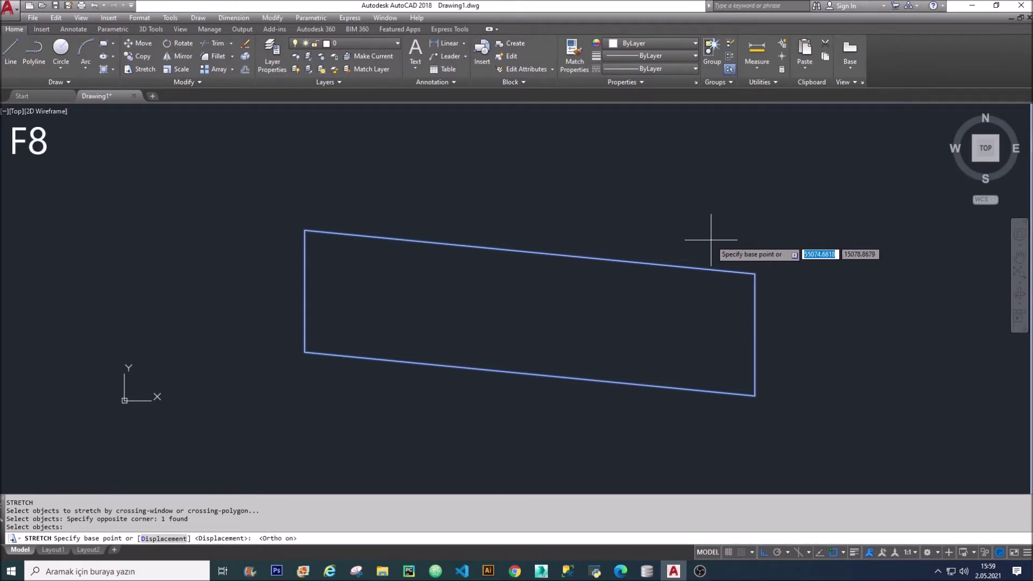
left_click(709, 230)
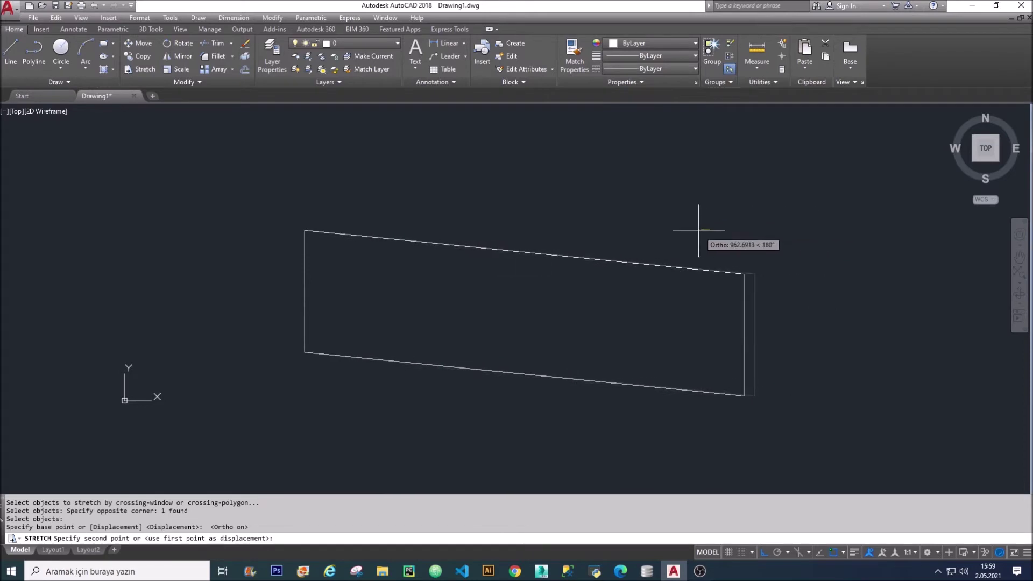
left_click(852, 219)
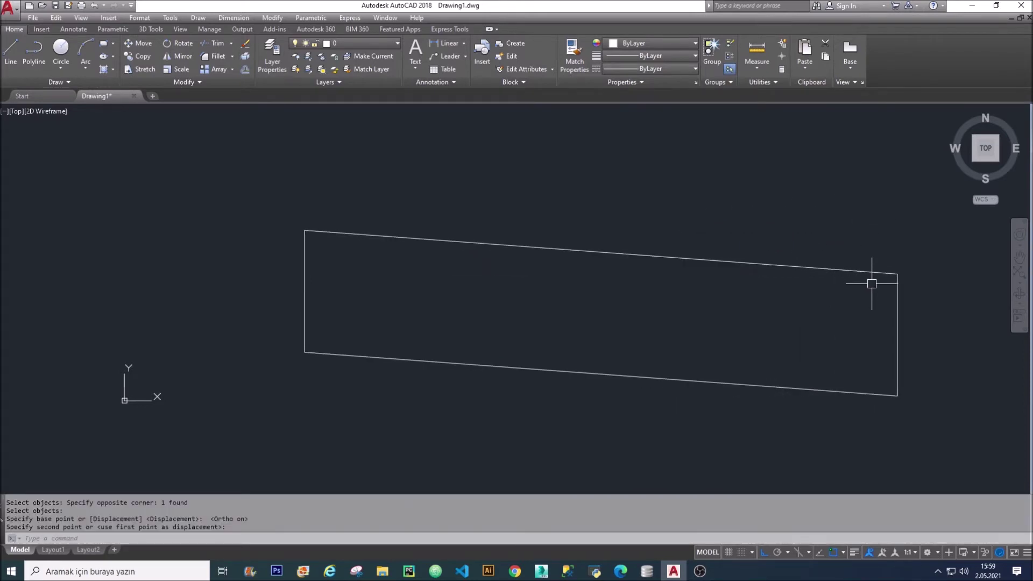
Erase the whole slanted shape, leaving the drawing empty
left_click(621, 292)
left_click(563, 219)
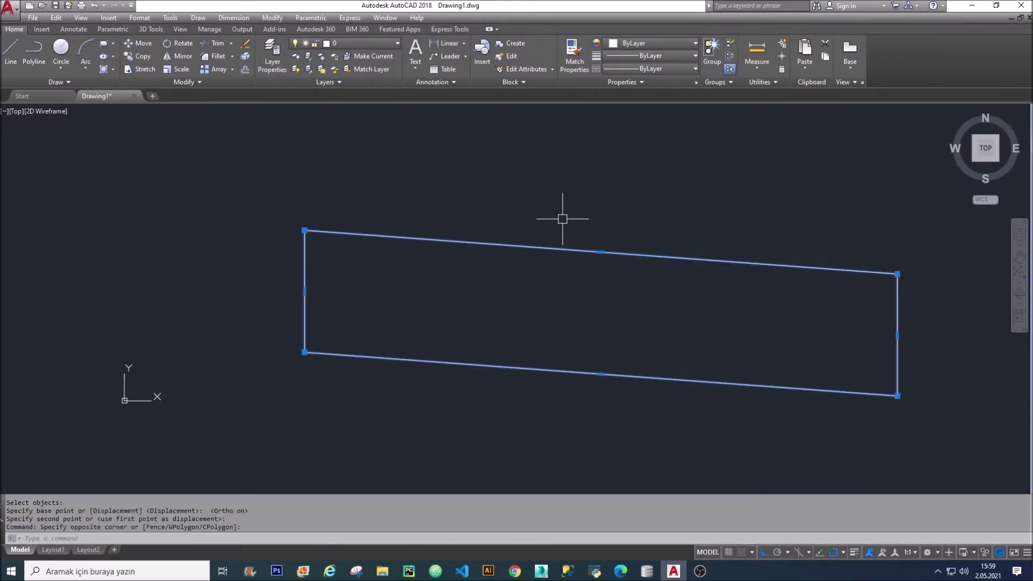
type("e")
key("Return")
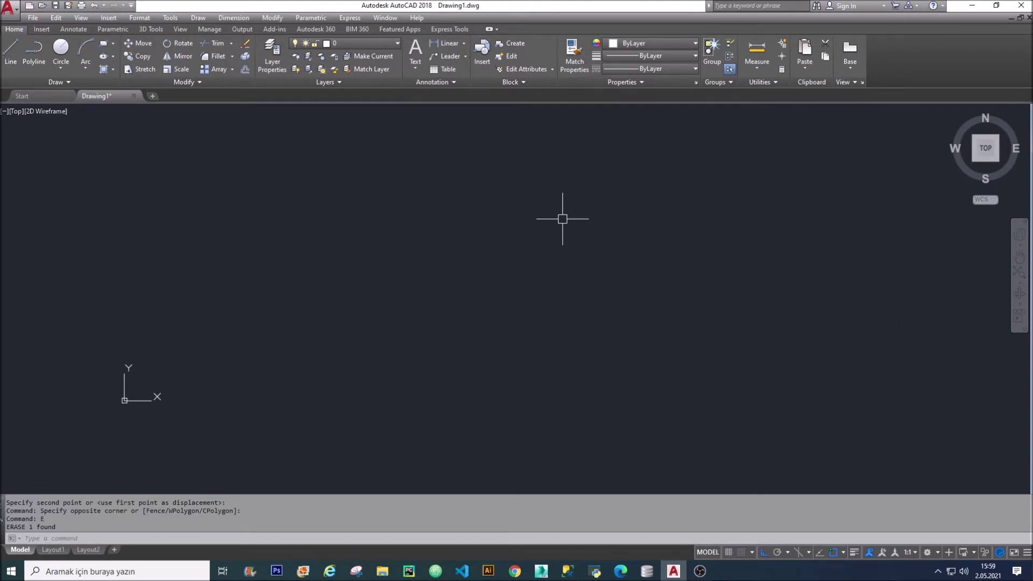
type("l")
key("Return")
Draw a long horizontal base line across the drawing
left_click(286, 300)
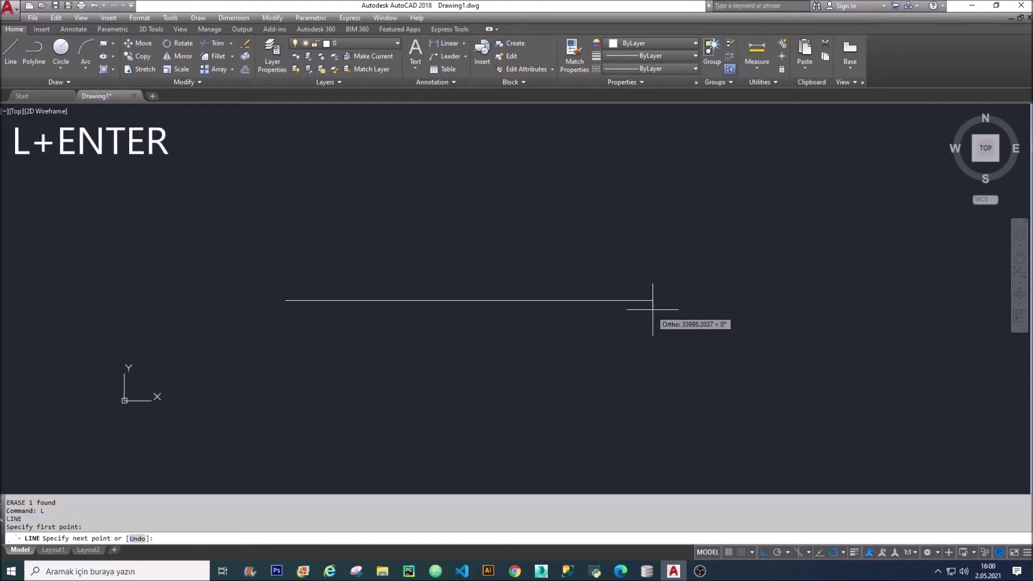
left_click(696, 303)
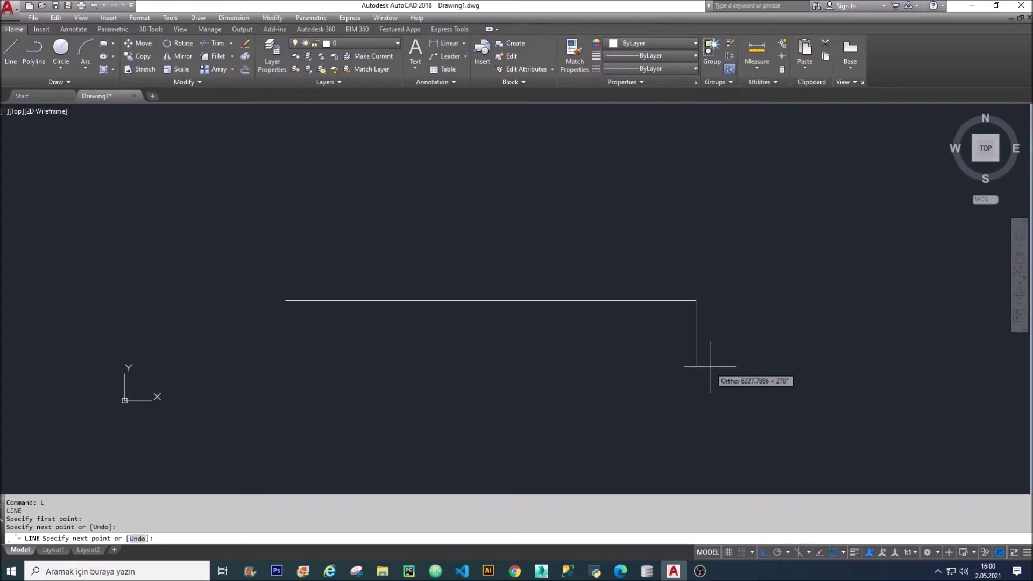
key("Escape")
Draw a stepped profile of connected lines from the base line's left end to its right end
key("Return")
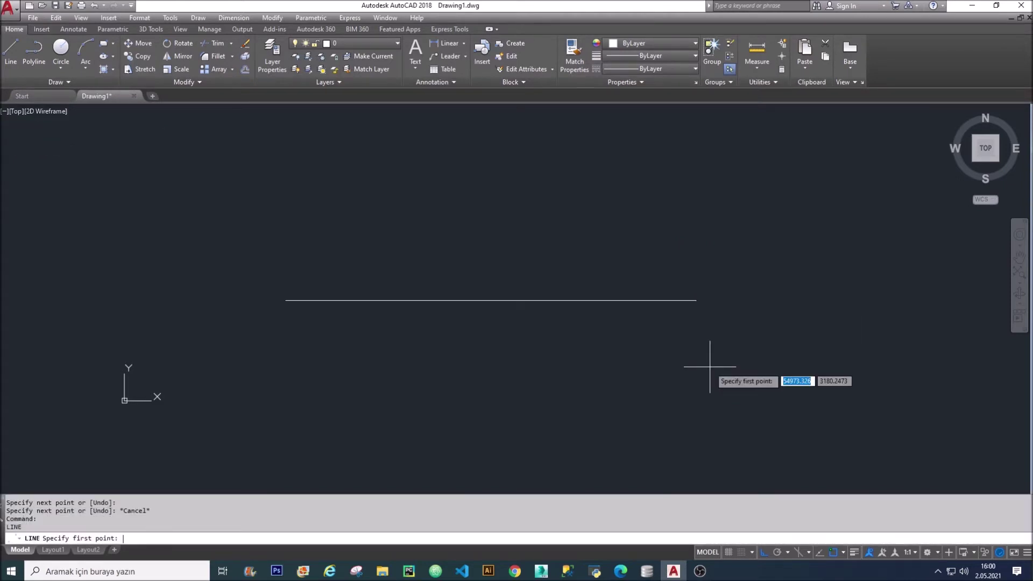
left_click(285, 300)
left_click(286, 220)
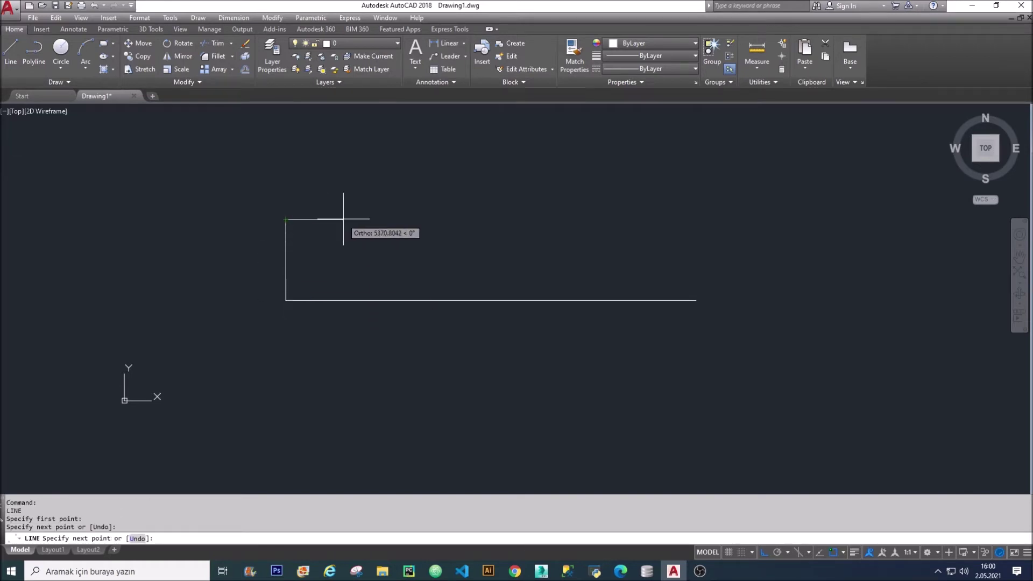
left_click(355, 221)
left_click(354, 253)
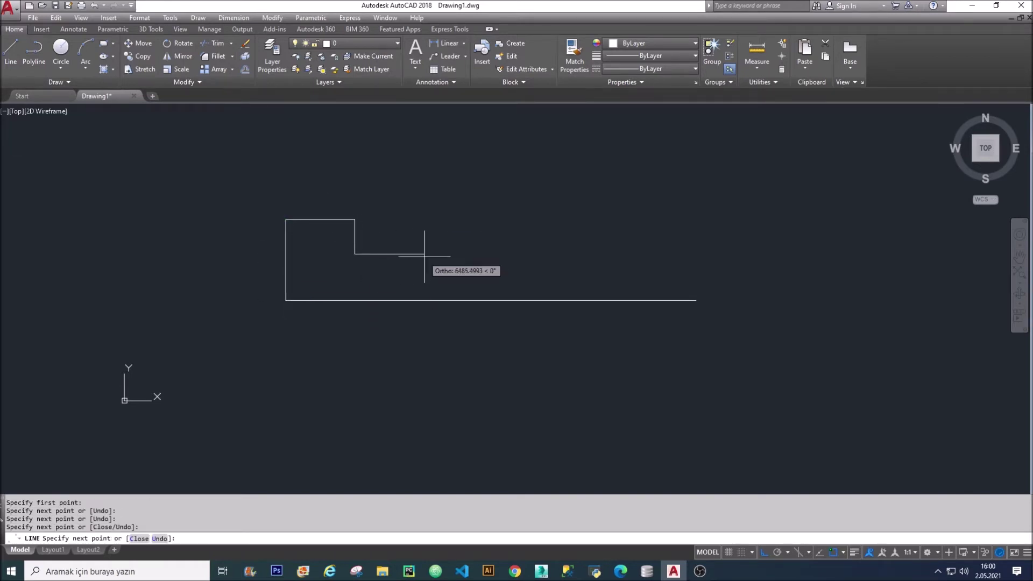
left_click(442, 254)
left_click(426, 186)
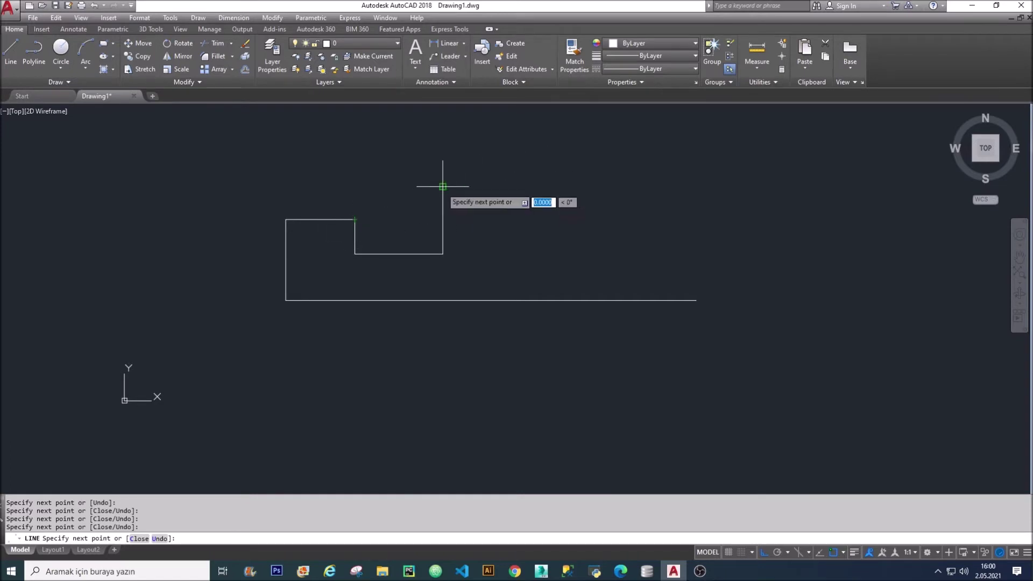
left_click(538, 180)
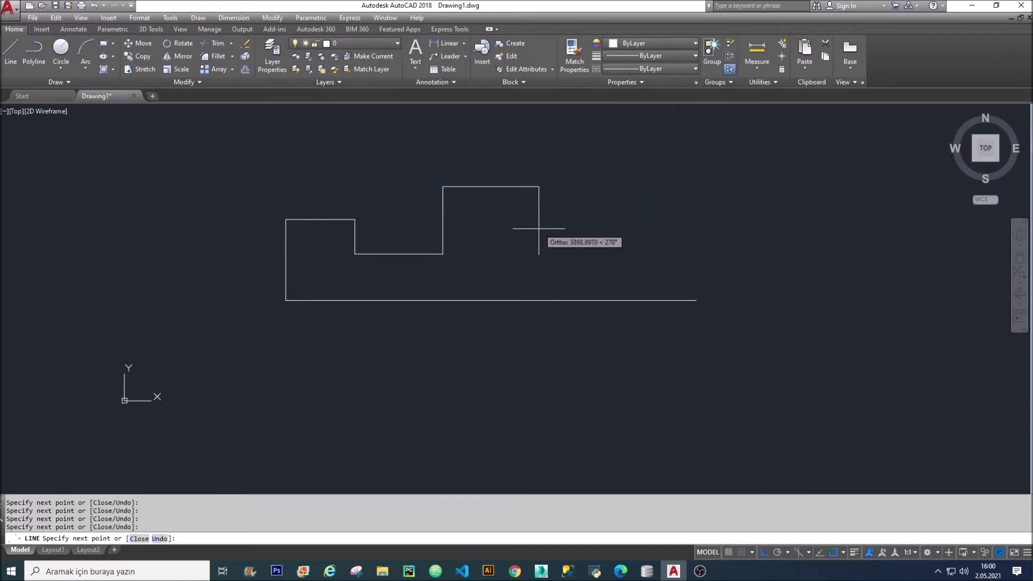
left_click(682, 239)
left_click(682, 300)
key("Escape")
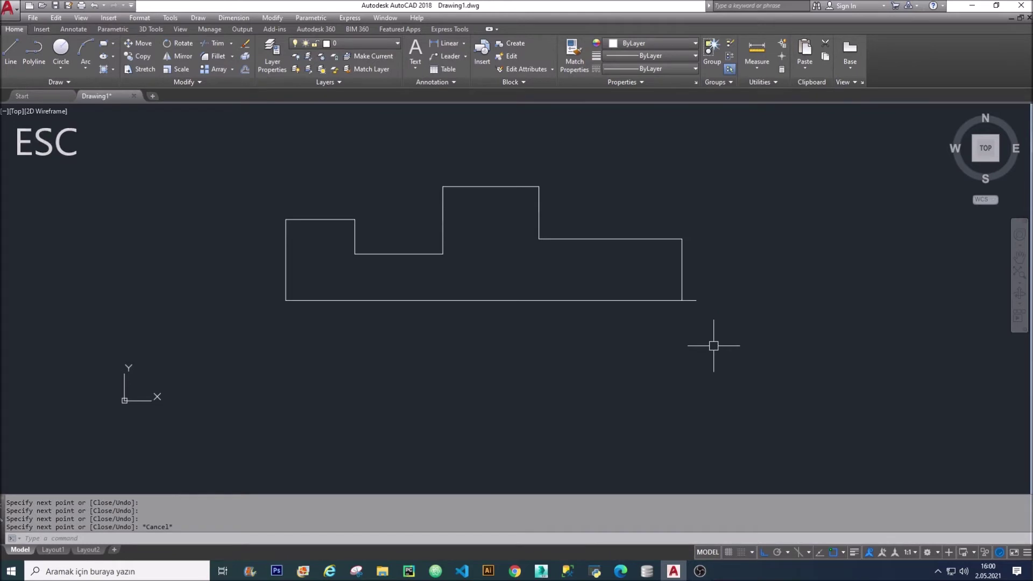
type("e")
key("Return")
Erase the bottom base line, then try mirroring the right vertical line and cancel
left_click(548, 300)
key("Return")
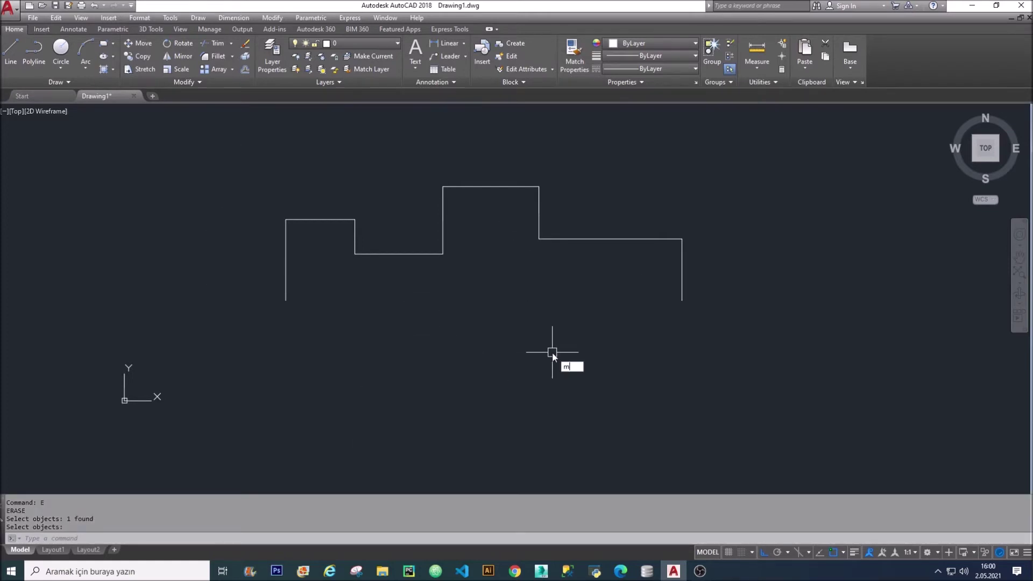
type("i")
key("Return")
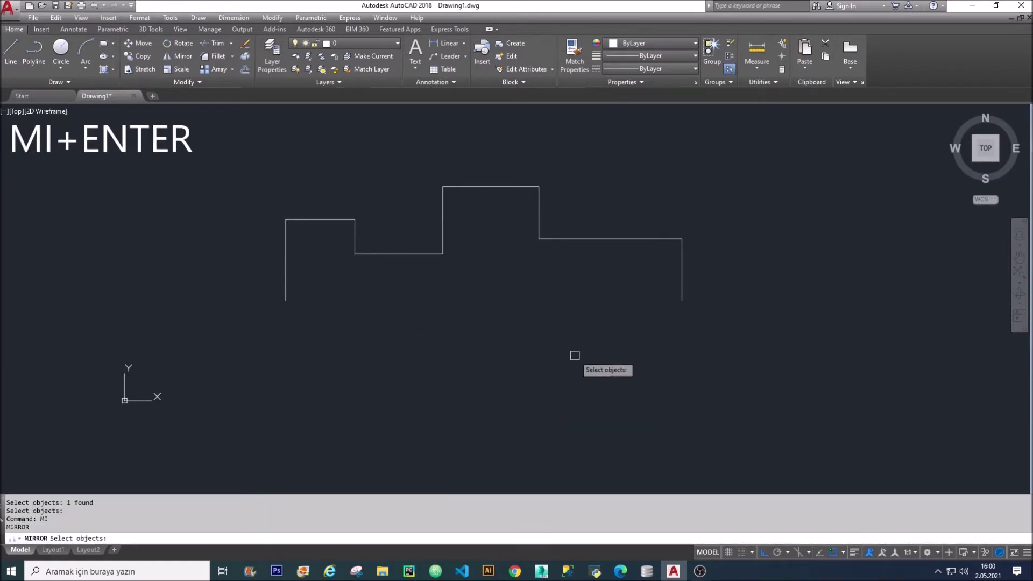
left_click(745, 326)
left_click(616, 264)
key("Return")
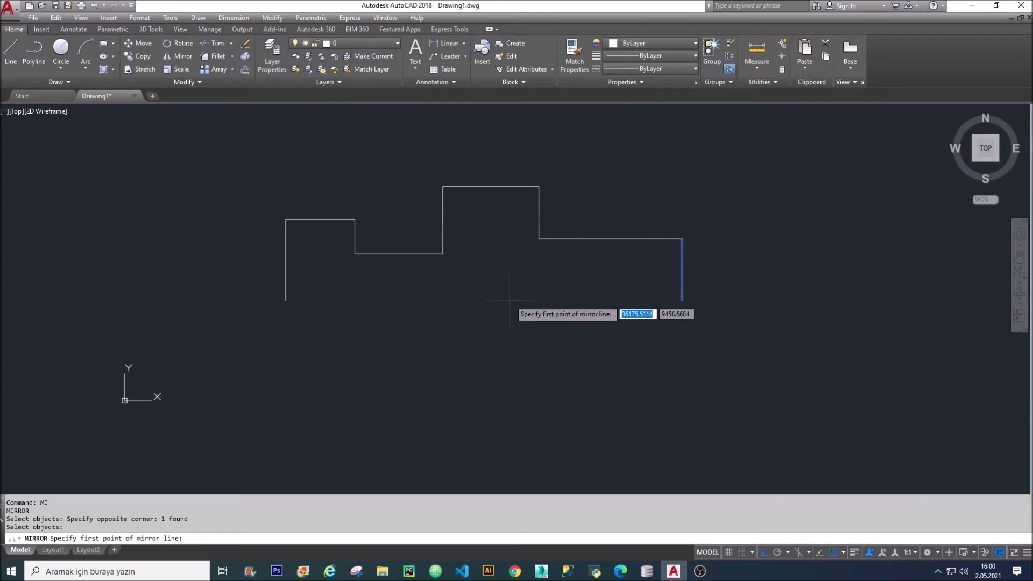
key("Escape")
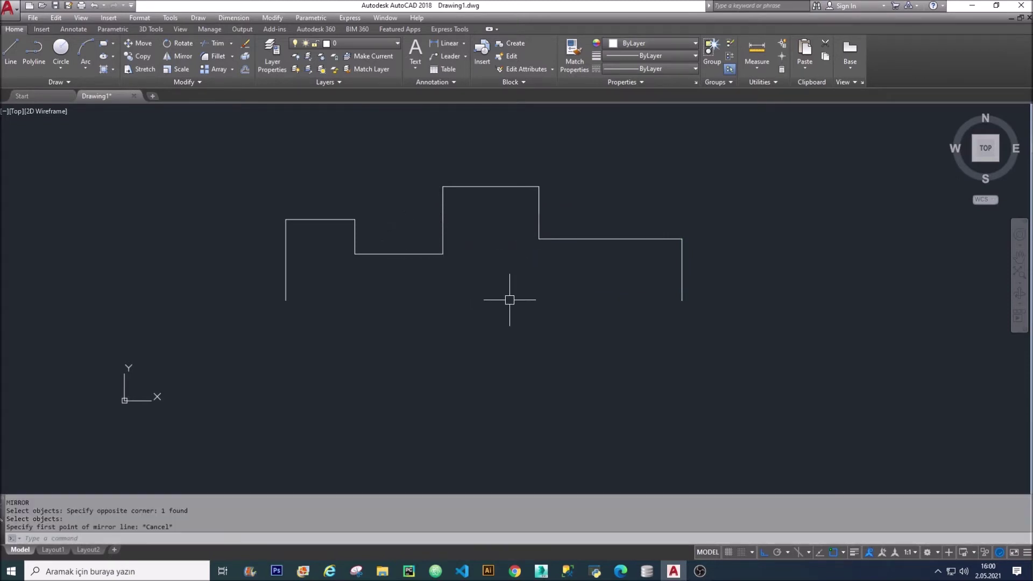
type("MI")
Mirror the whole stepped profile about a horizontal axis through its right endpoint, keeping the original
key("Return")
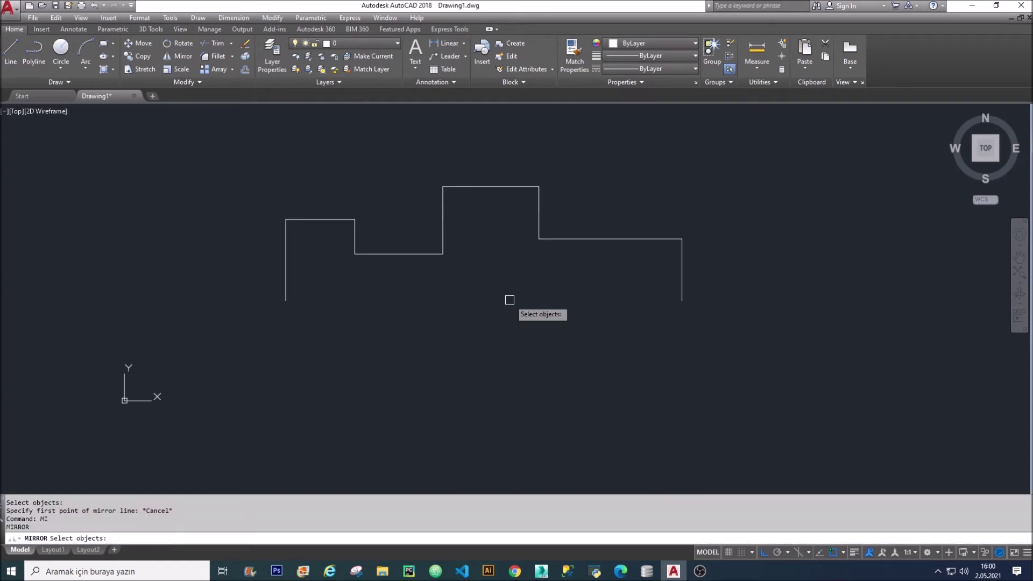
left_click(882, 386)
left_click(228, 156)
key("Return")
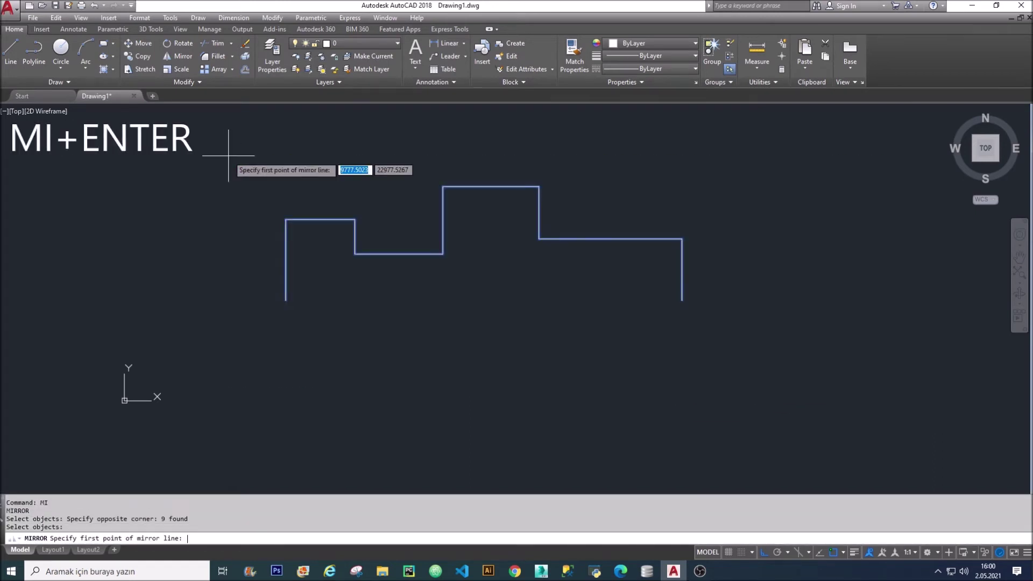
left_click(682, 300)
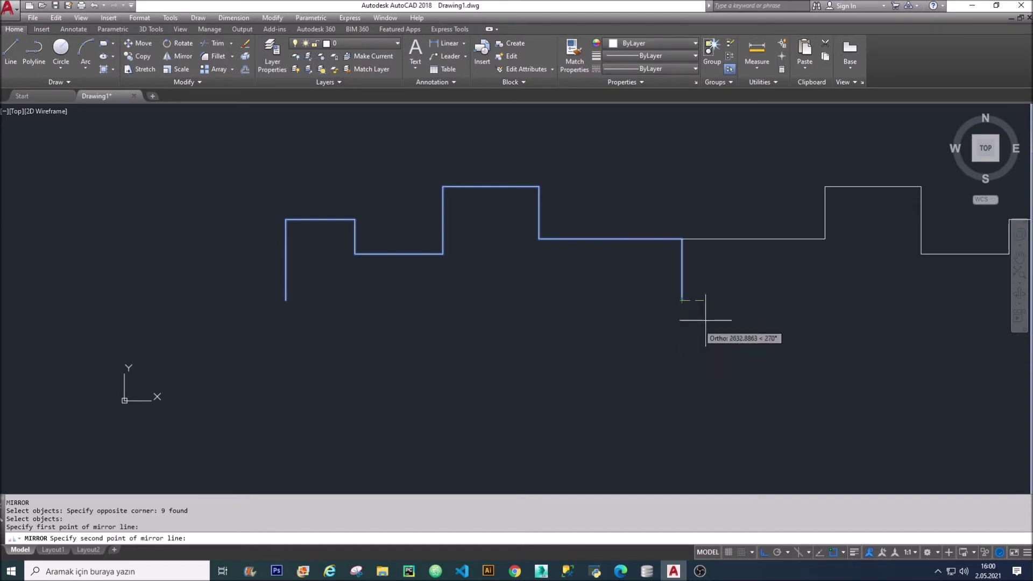
left_click(777, 308)
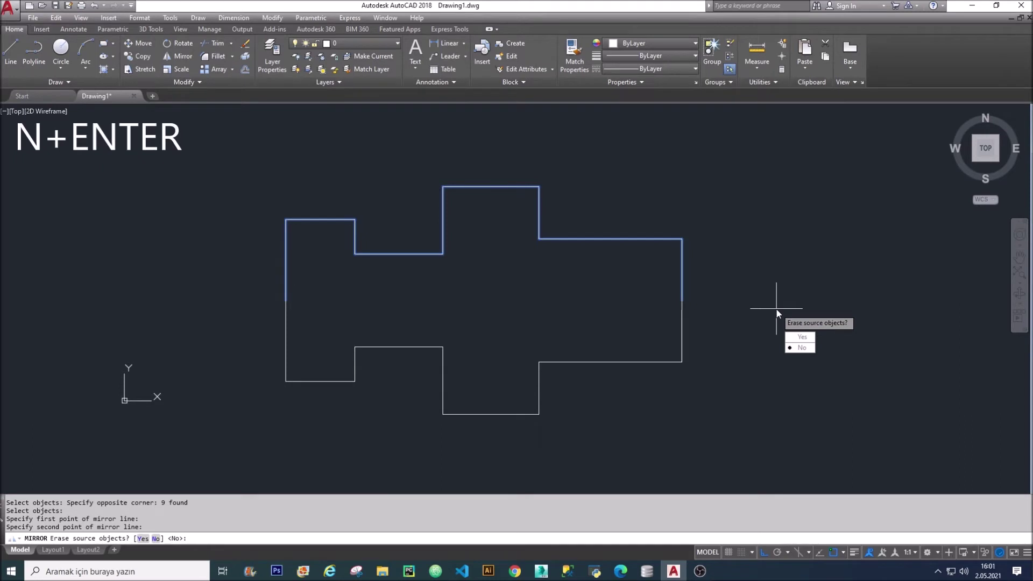
type("n")
key("Return")
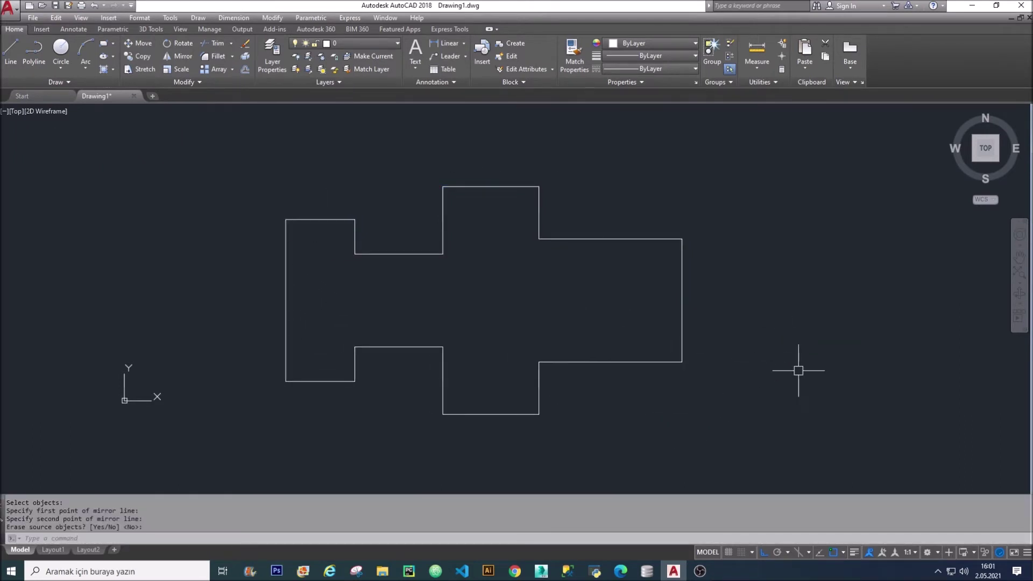
Stretch the outline's right half horizontally to the right with Ortho on
type("s")
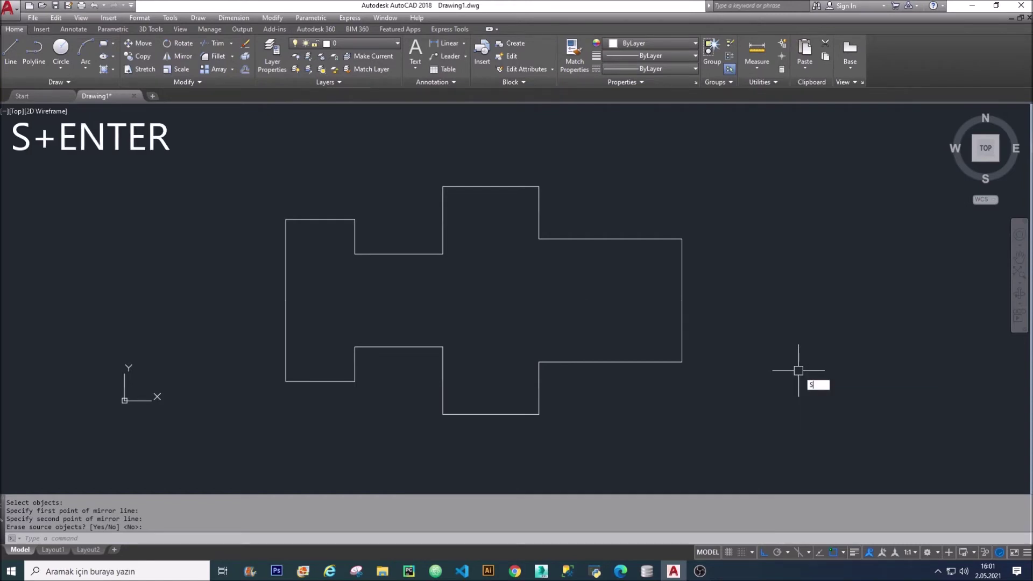
key("Return")
left_click(796, 467)
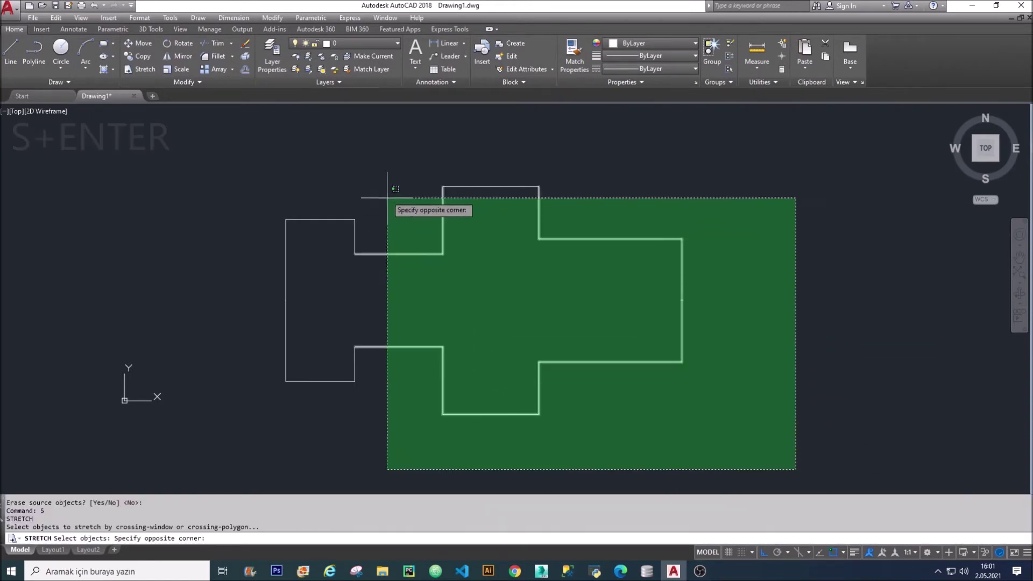
left_click(376, 142)
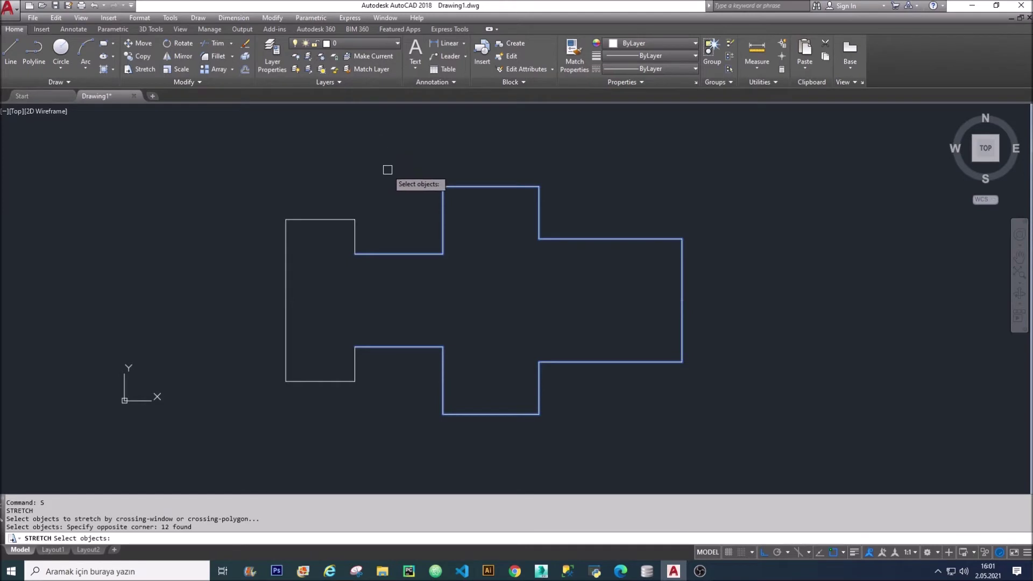
key("Return")
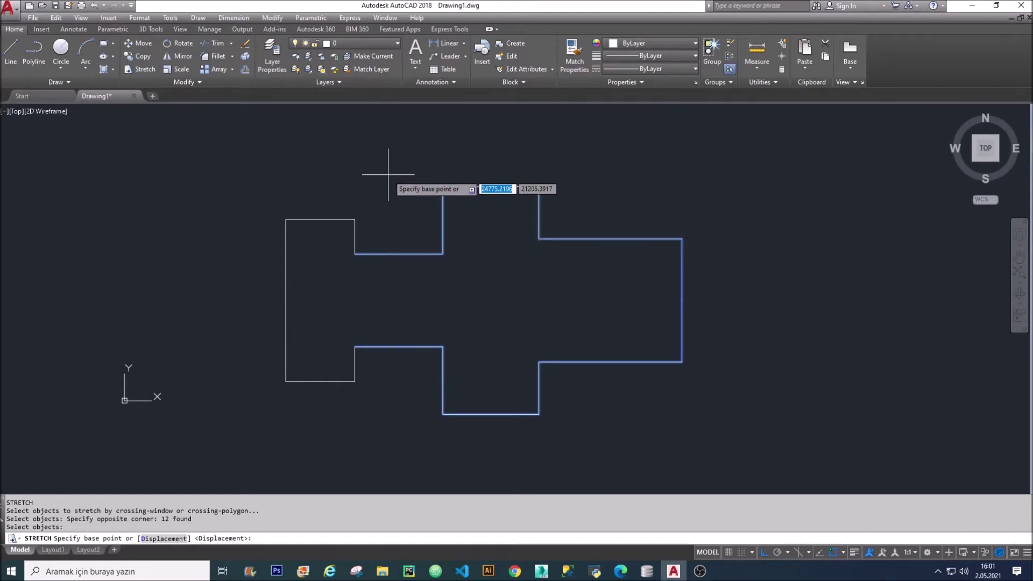
left_click(392, 182)
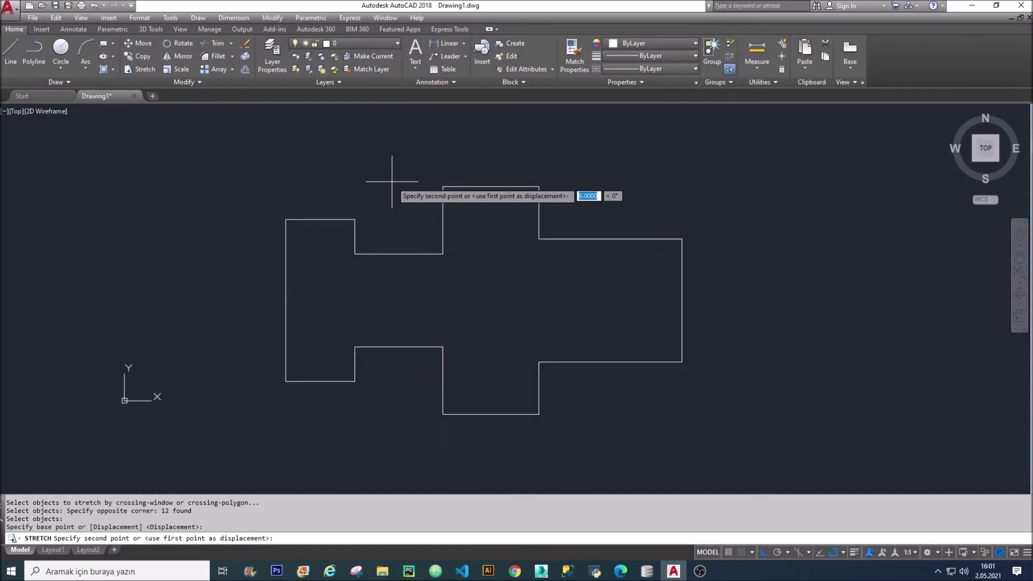
key("F8")
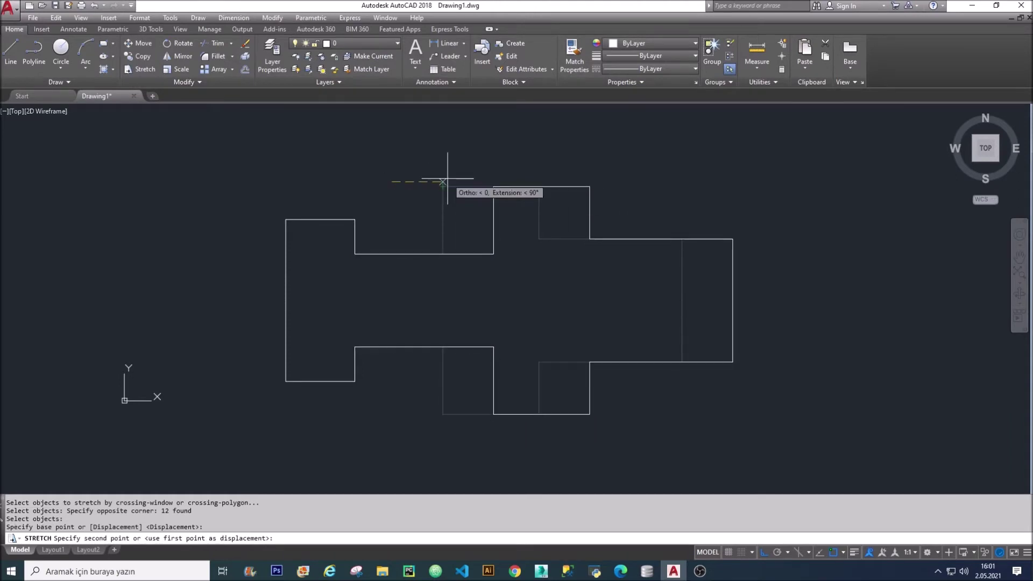
left_click(461, 177)
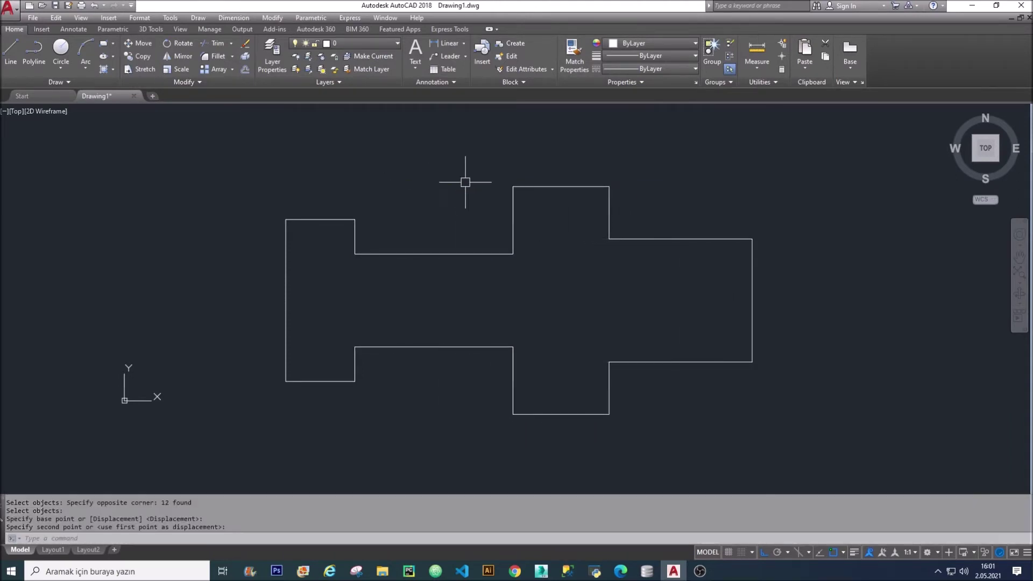
key("Return")
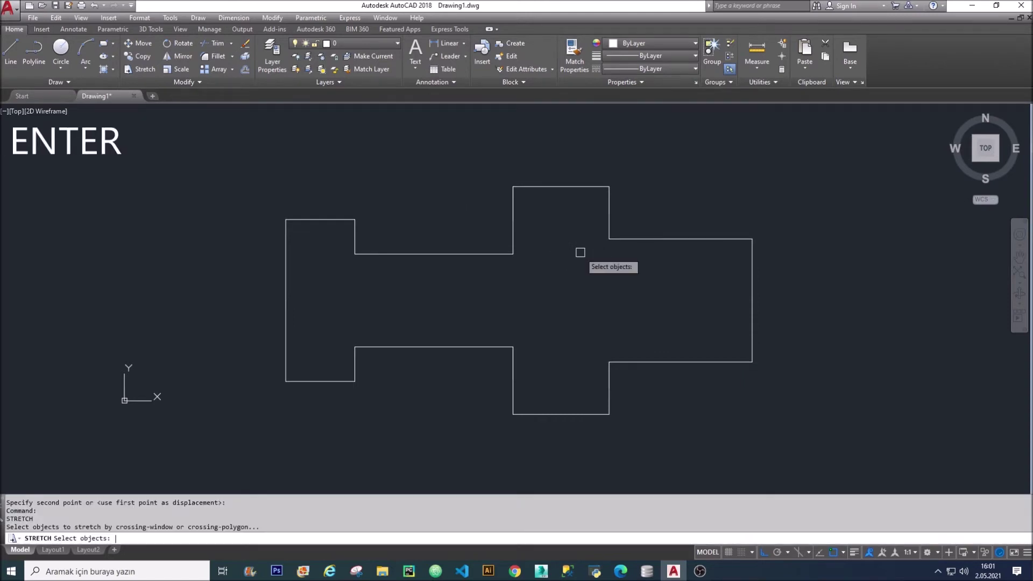
Stretch the entire outline slightly to the right
left_click(818, 459)
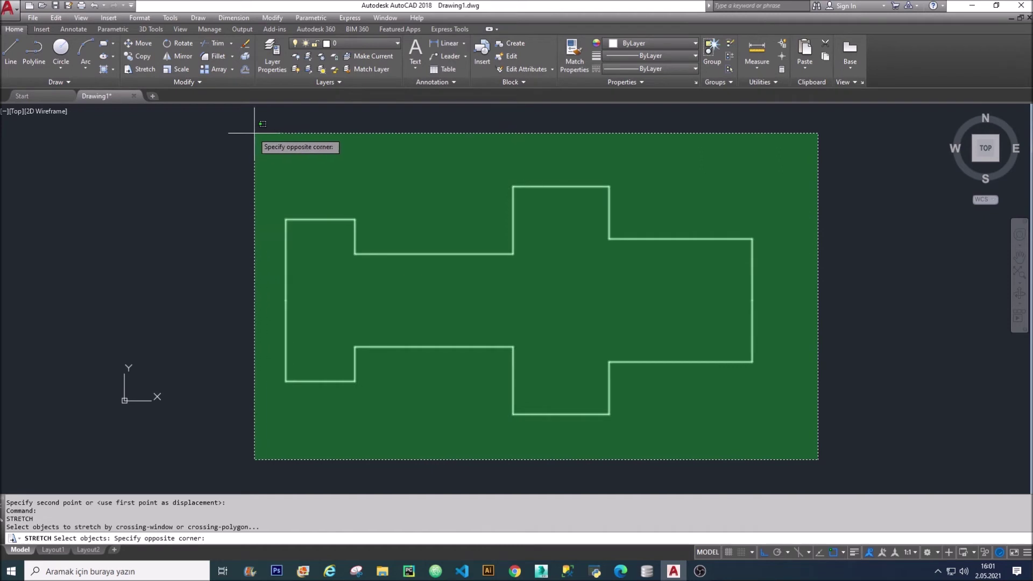
left_click(260, 133)
key("Return")
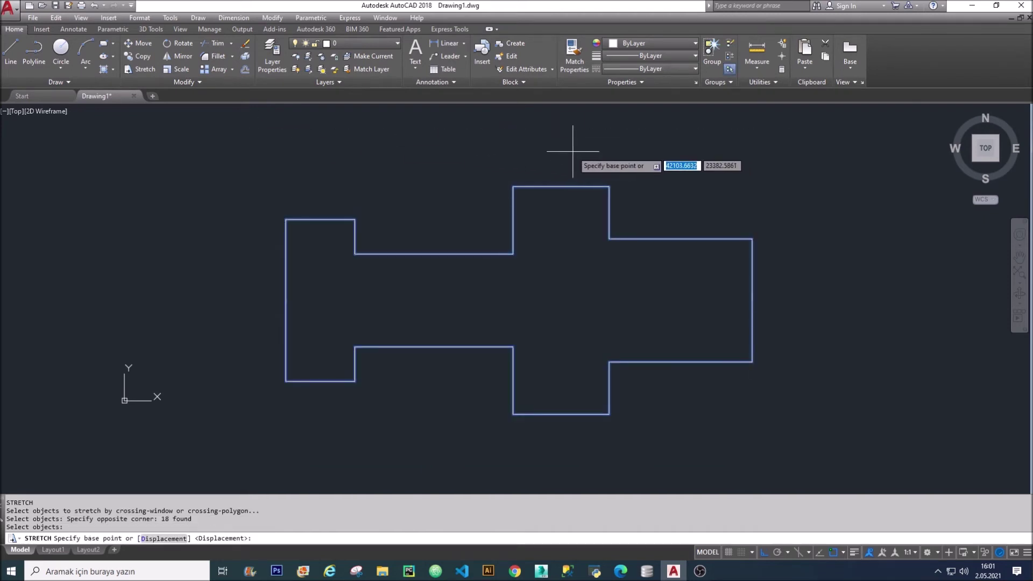
left_click(572, 150)
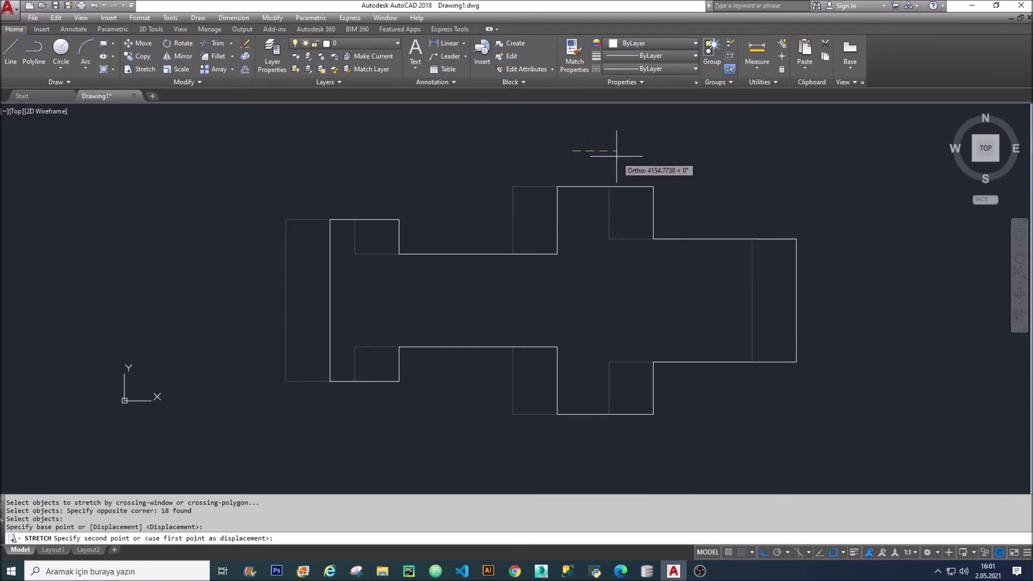
left_click(616, 154)
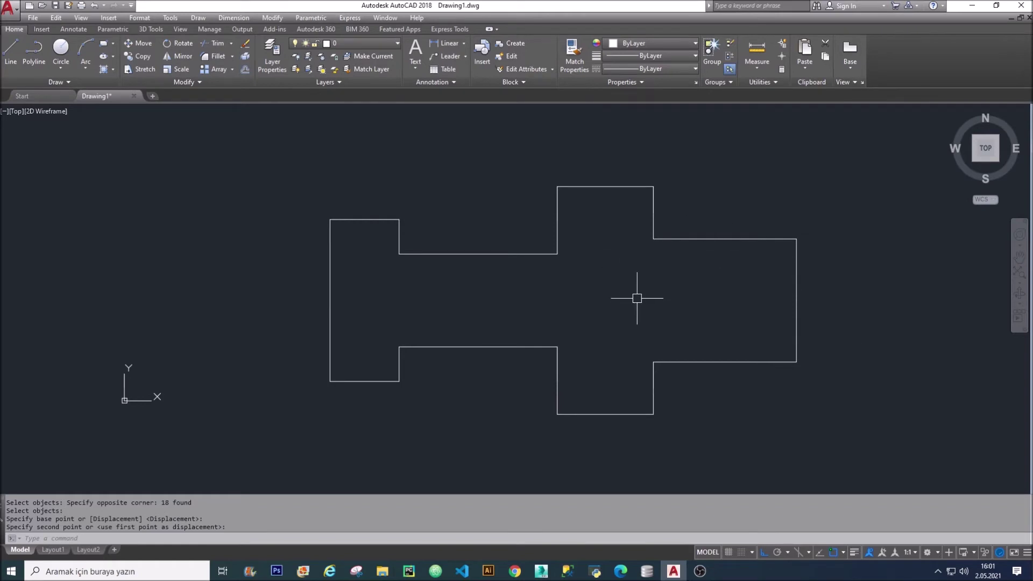
Stretch the right wing wider to the right, then pan and zoom to recentre the outline
left_click(639, 231)
left_click(640, 186)
left_click_drag(583, 468, 794, 382)
key("Escape")
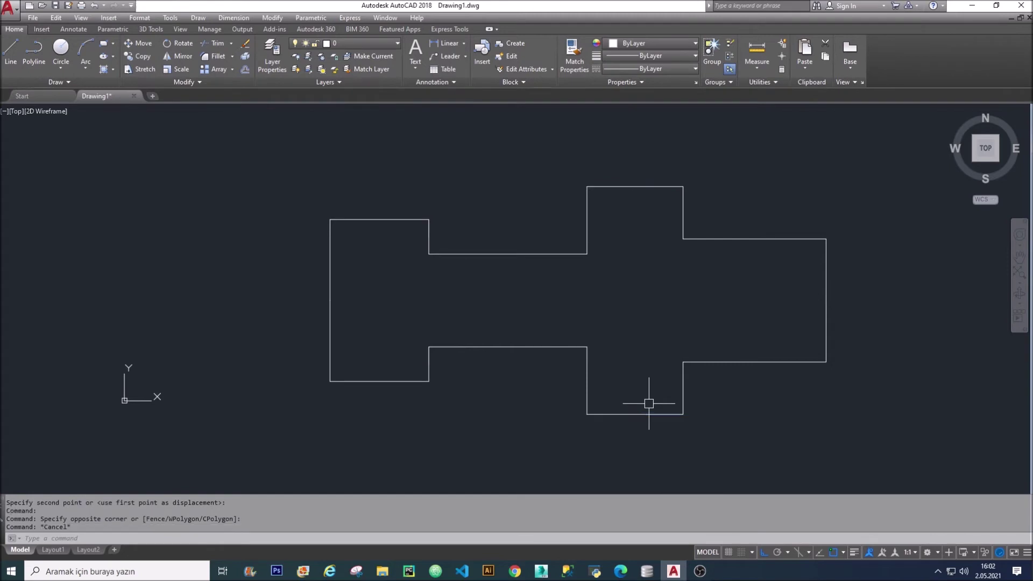
type("s")
key("Return")
left_click(915, 455)
left_click(620, 174)
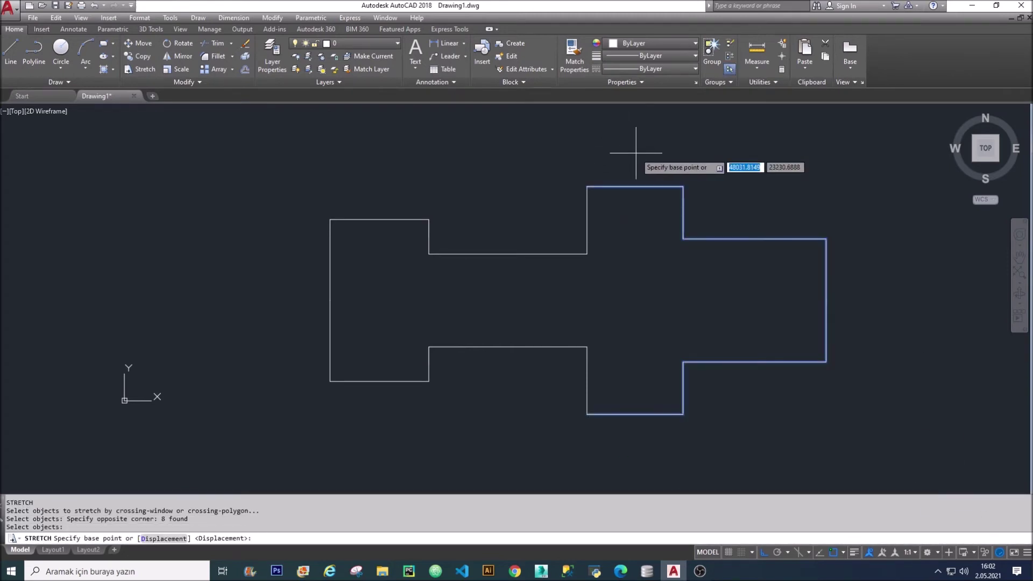
left_click(636, 153)
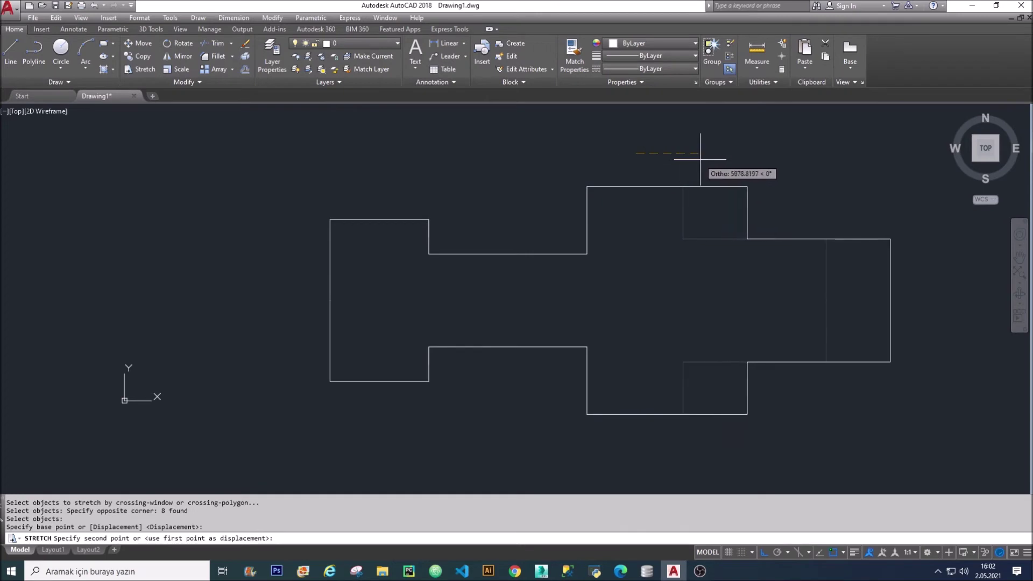
left_click(700, 153)
middle_click_drag(712, 248, 654, 167)
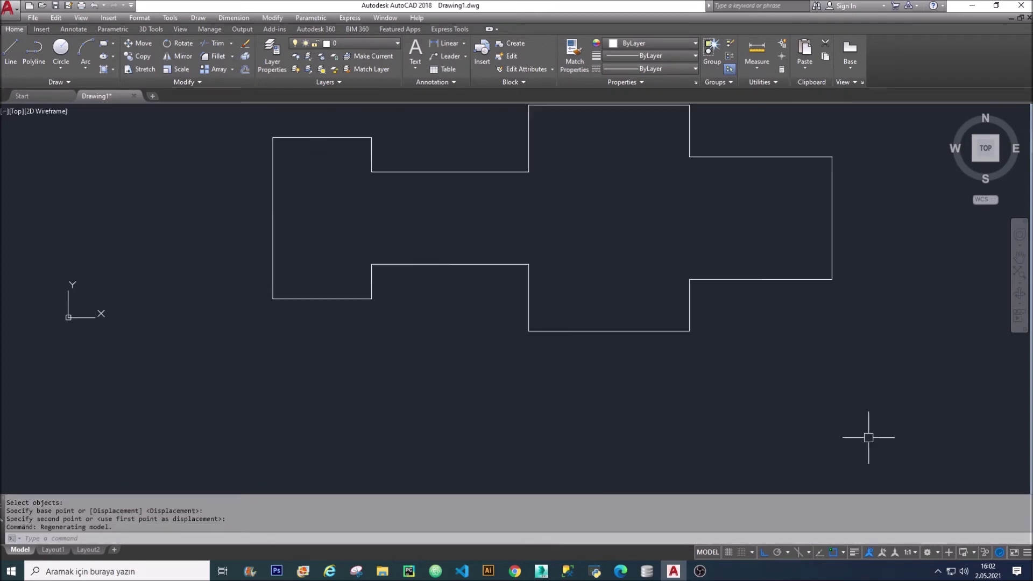
scroll(904, 420, "down", 2)
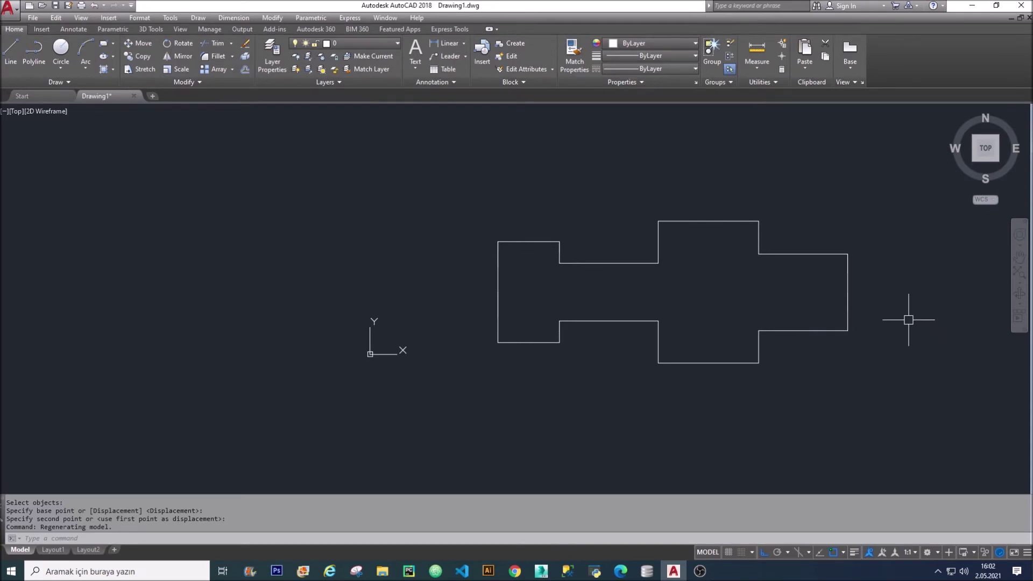
Stretch the outline's lower half straight down, lengthening its vertical edges
left_click(145, 70)
left_click(927, 429)
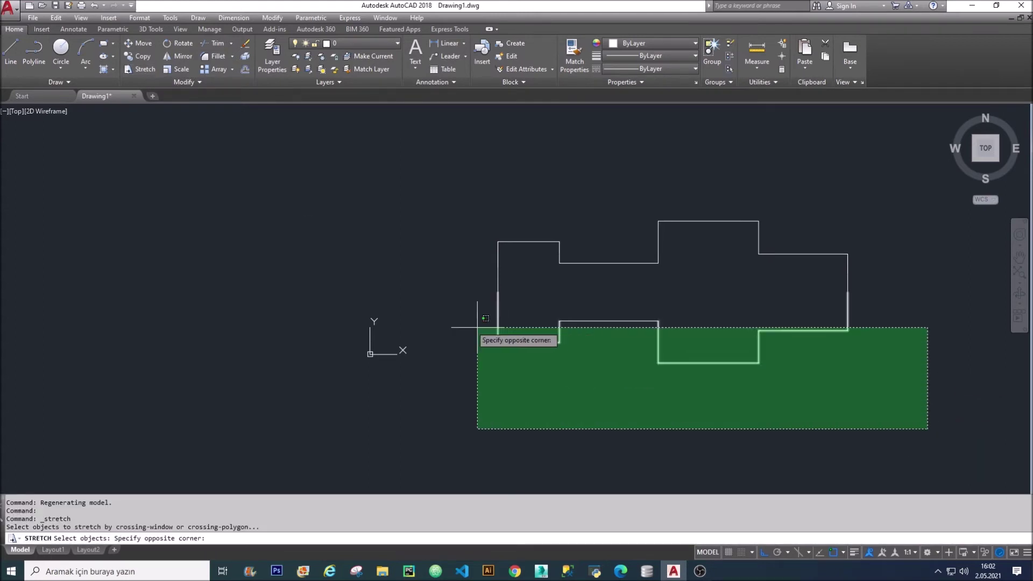
left_click(447, 303)
key("Return")
left_click(875, 308)
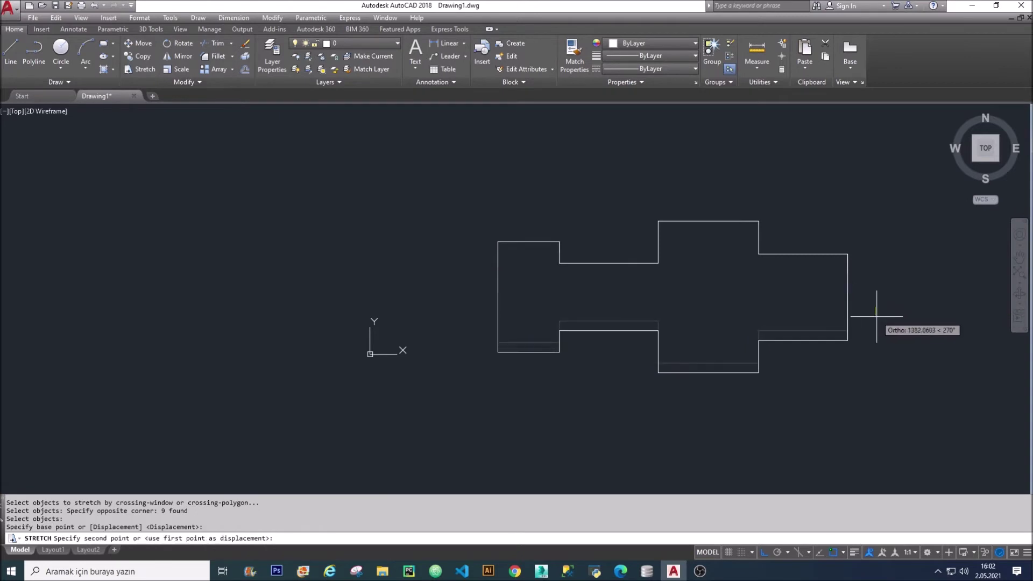
left_click(872, 342)
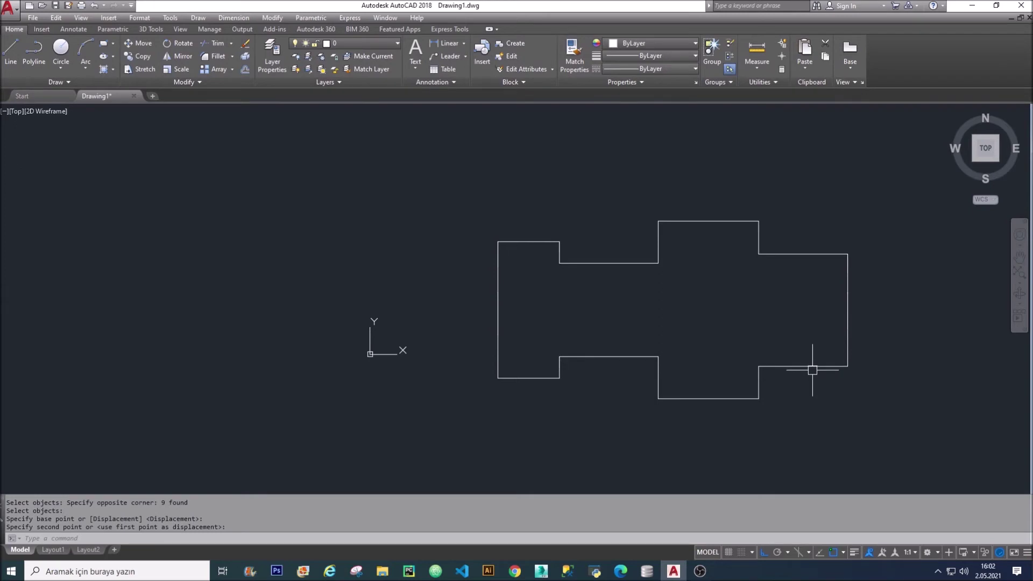
left_click(901, 440)
left_click(438, 166)
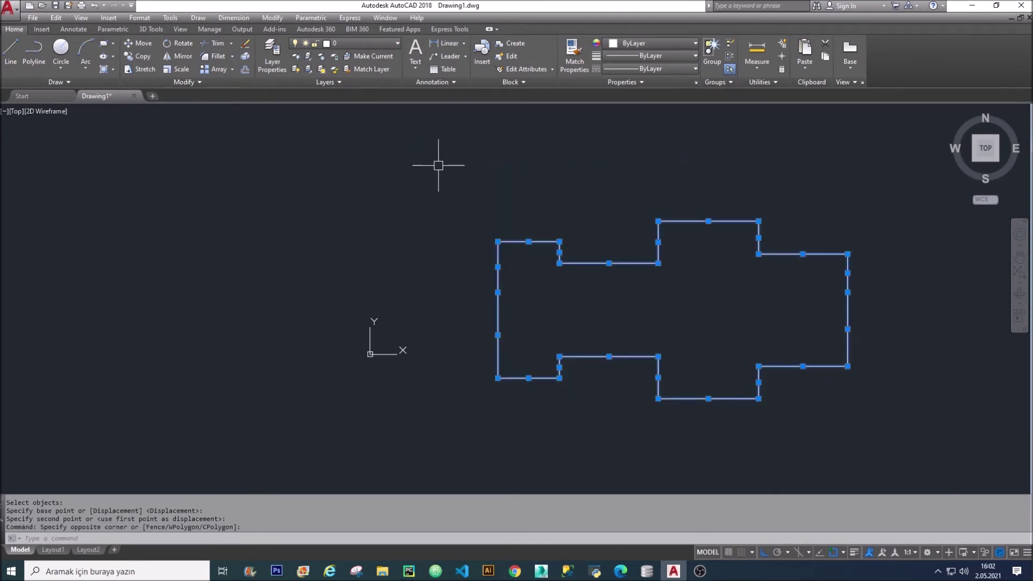
Erase the selected stepped outline, then draw a fresh wide rectangle with REC
type("e")
key("Return")
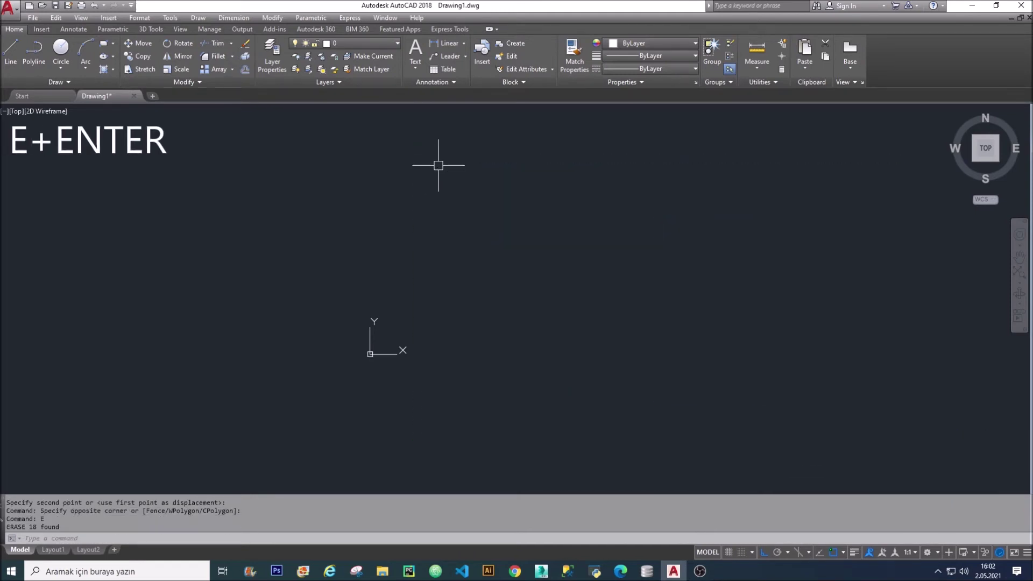
type("rec")
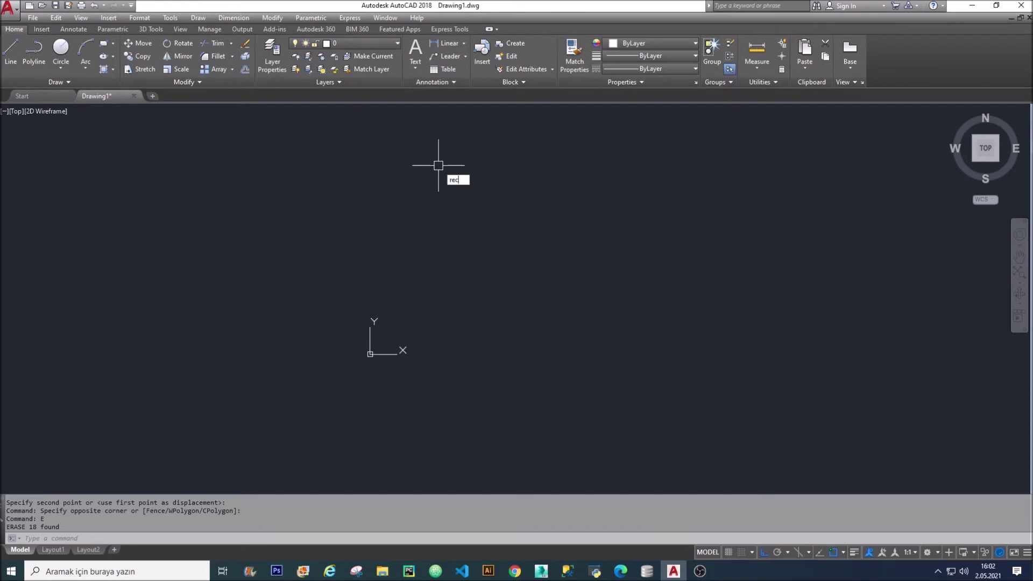
key("Return")
left_click(428, 192)
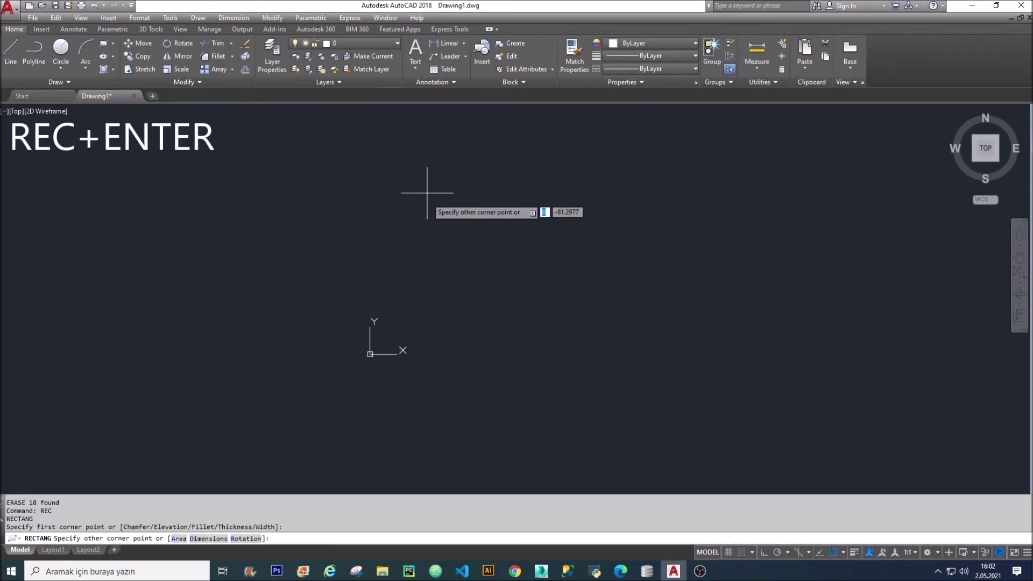
left_click(801, 300)
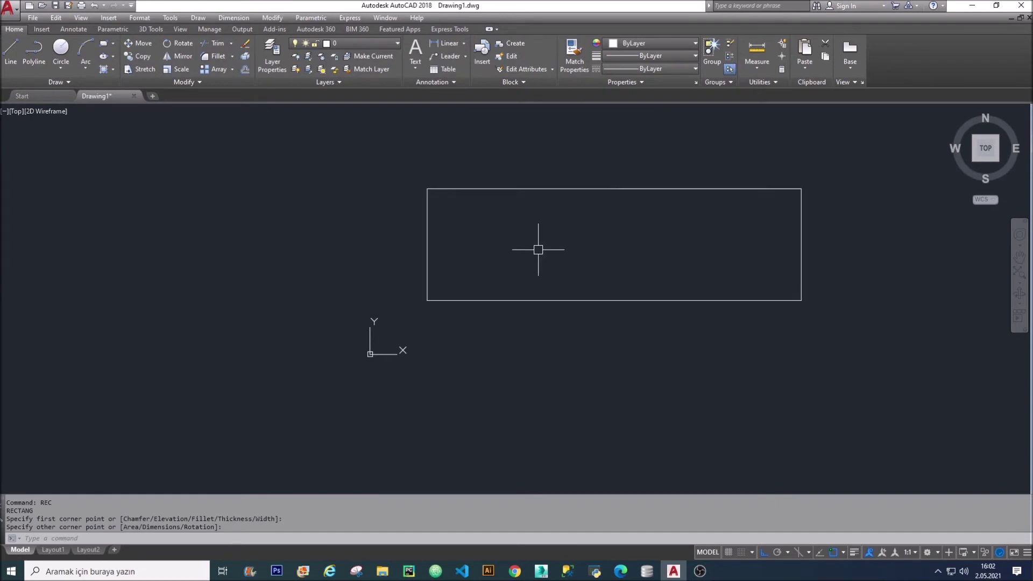
type("L")
key("Return")
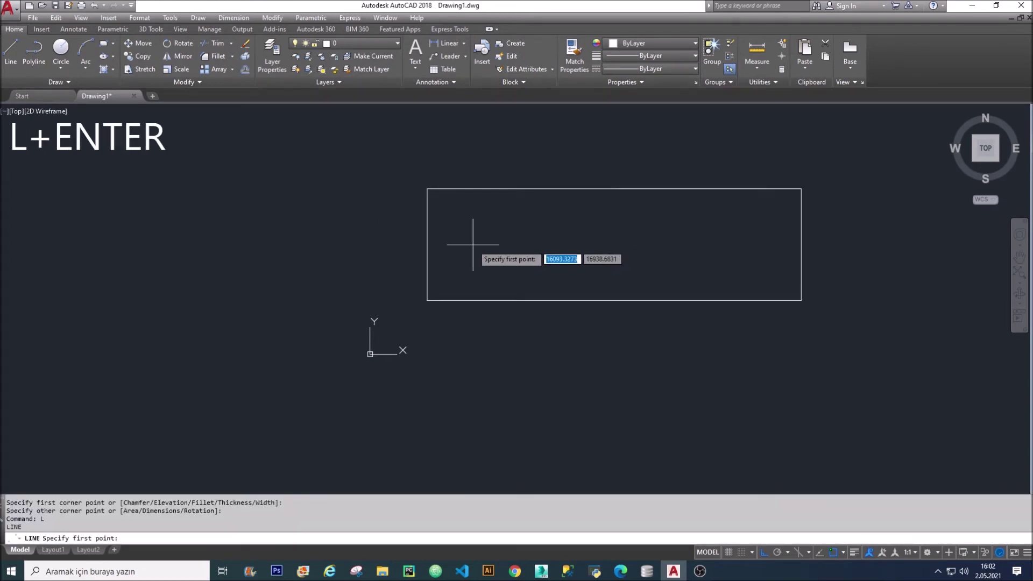
Draw a horizontal line joining the rectangle's left and right edge midpoints
left_click(428, 245)
left_click(801, 245)
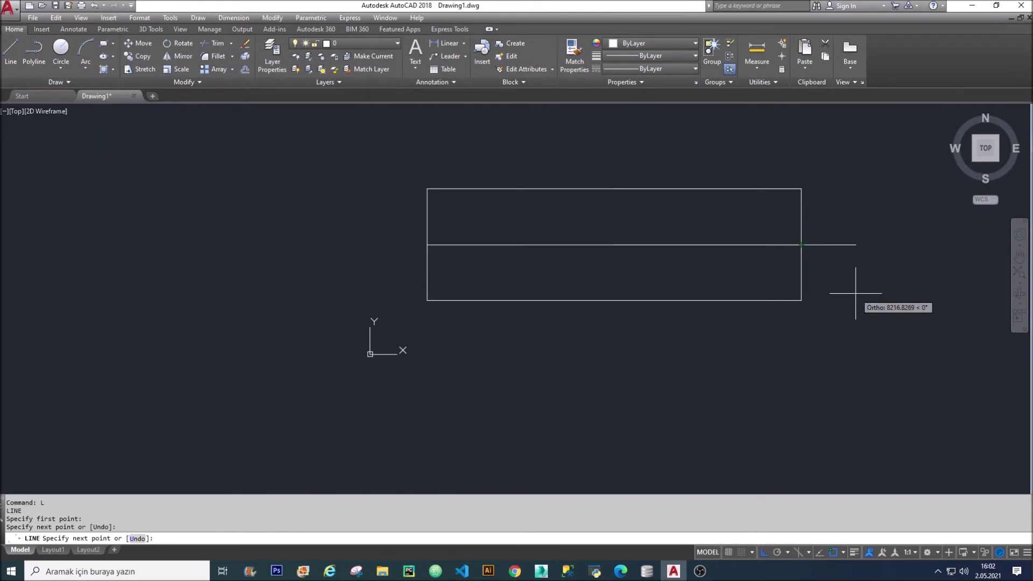
key("Escape")
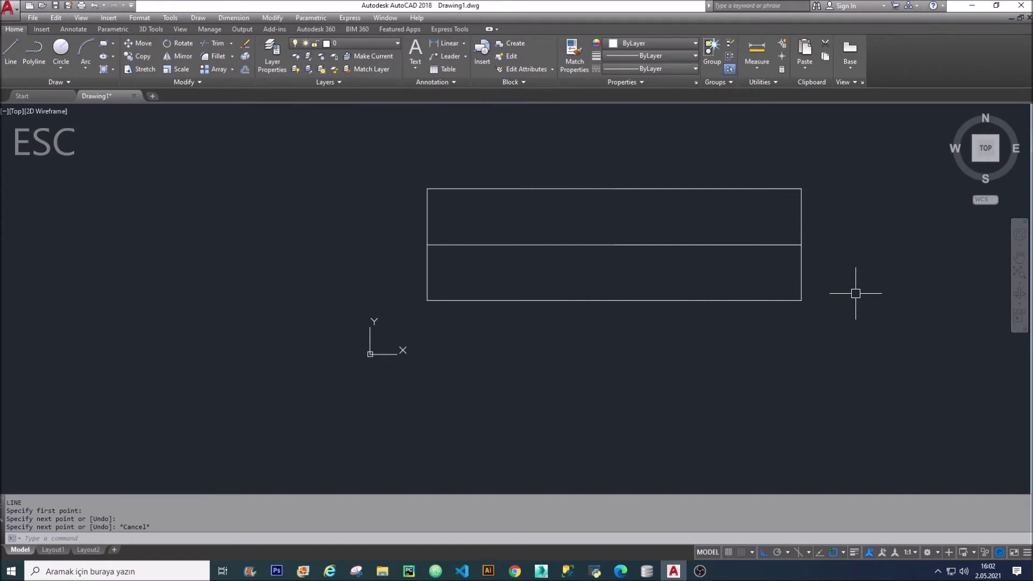
Draw a diagonal line from the midline down to the rectangle's bottom-right corner
type("L")
key("Return")
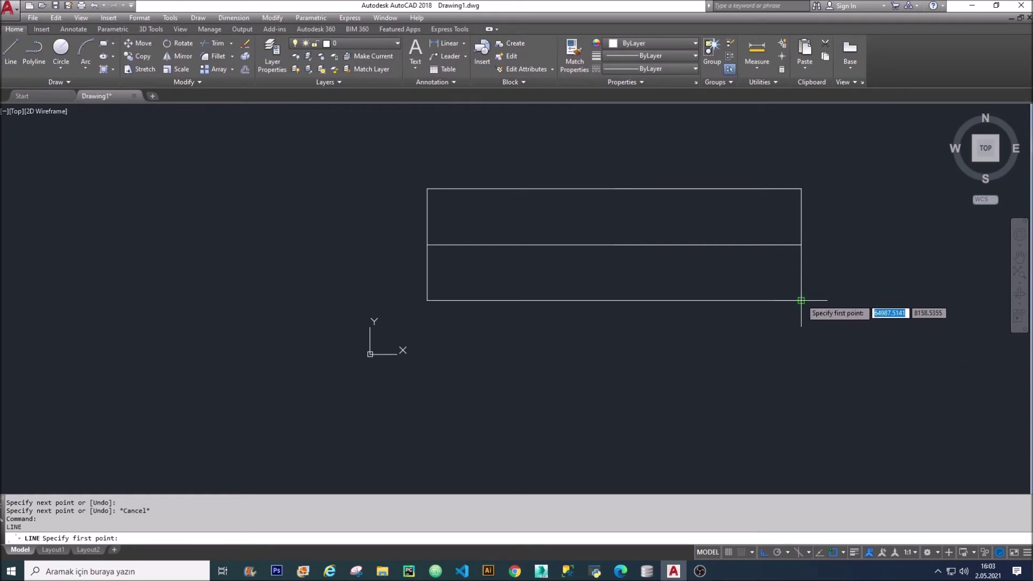
left_click(747, 245)
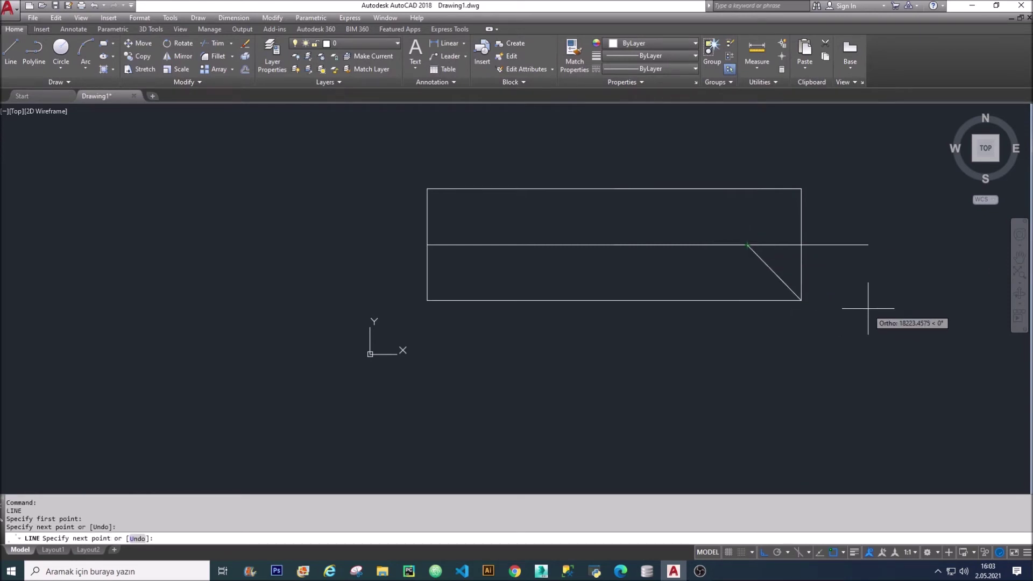
key("Escape")
type("mi")
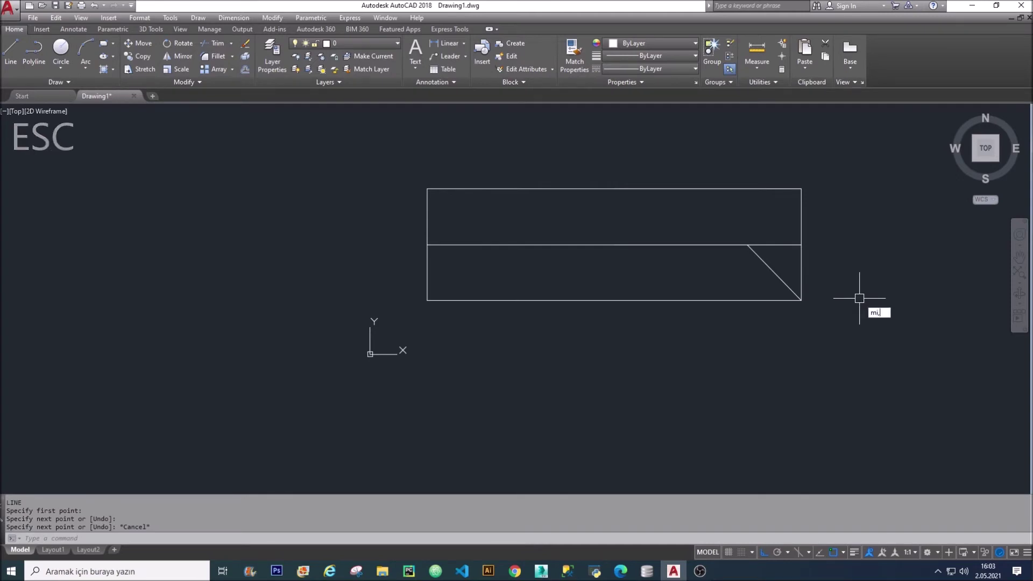
key("Return")
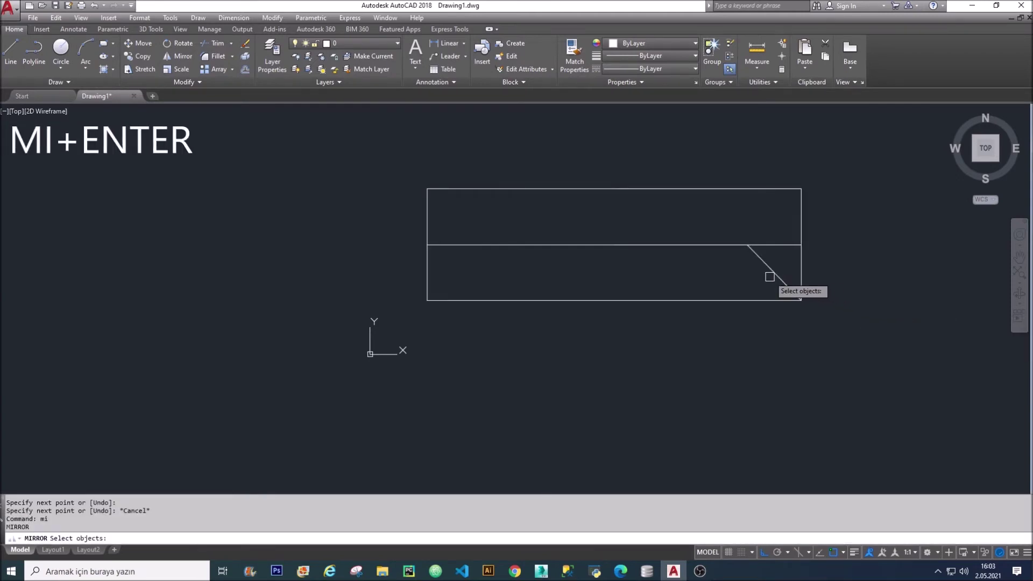
Mirror the diagonal about the horizontal midline, keeping the original line
left_click(775, 273)
key("Return")
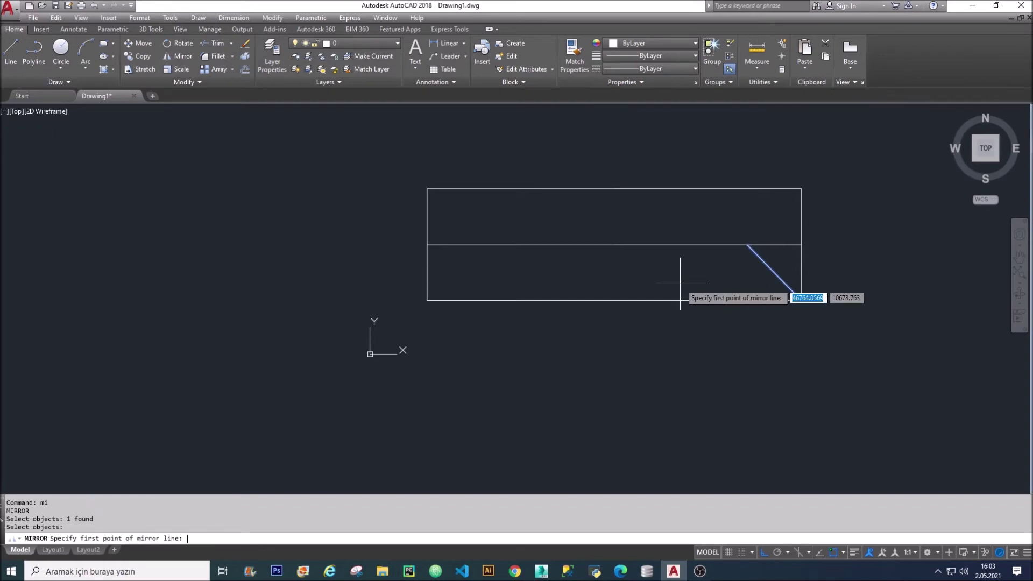
left_click(747, 245)
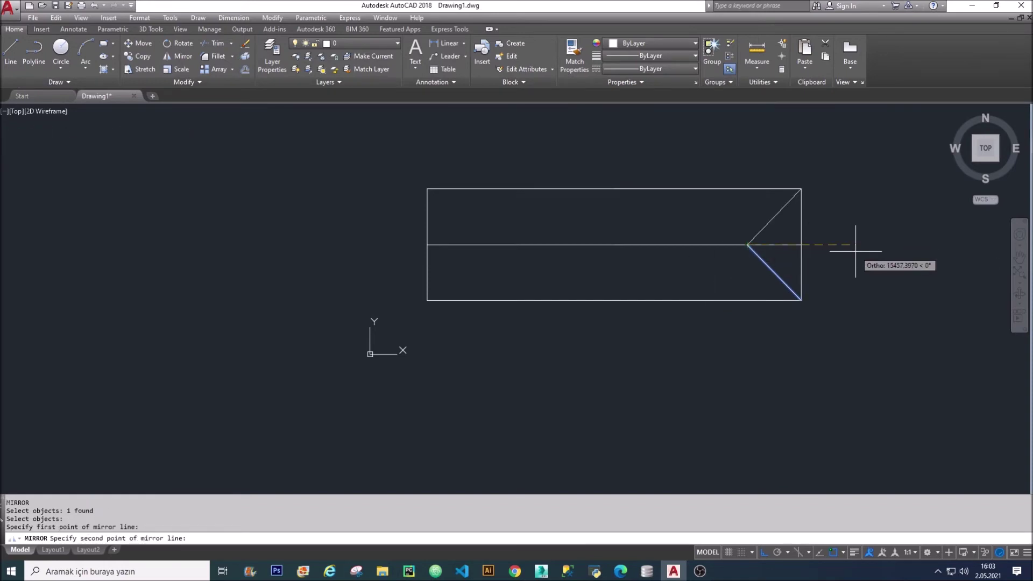
left_click(855, 250)
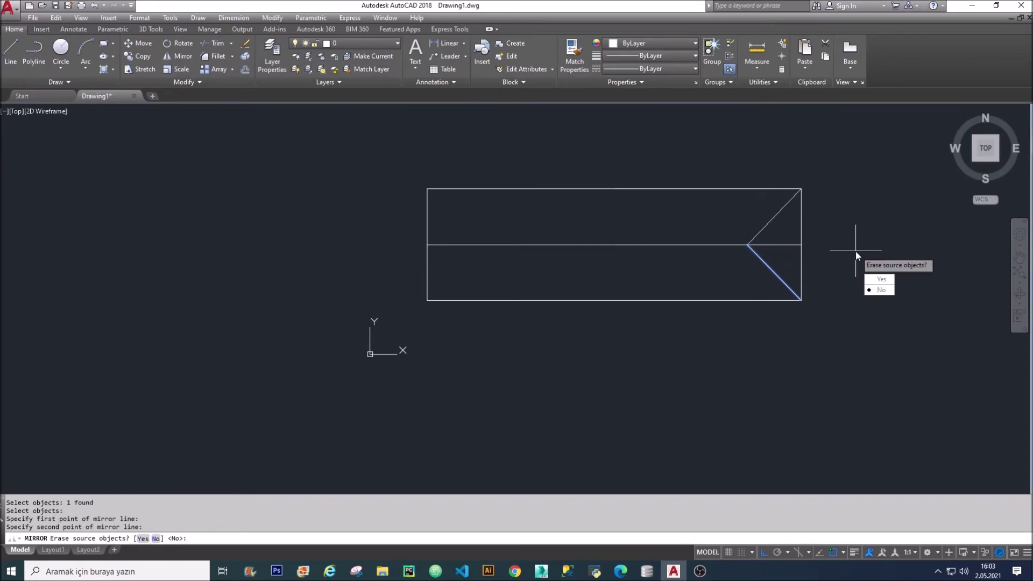
type("n")
key("Return")
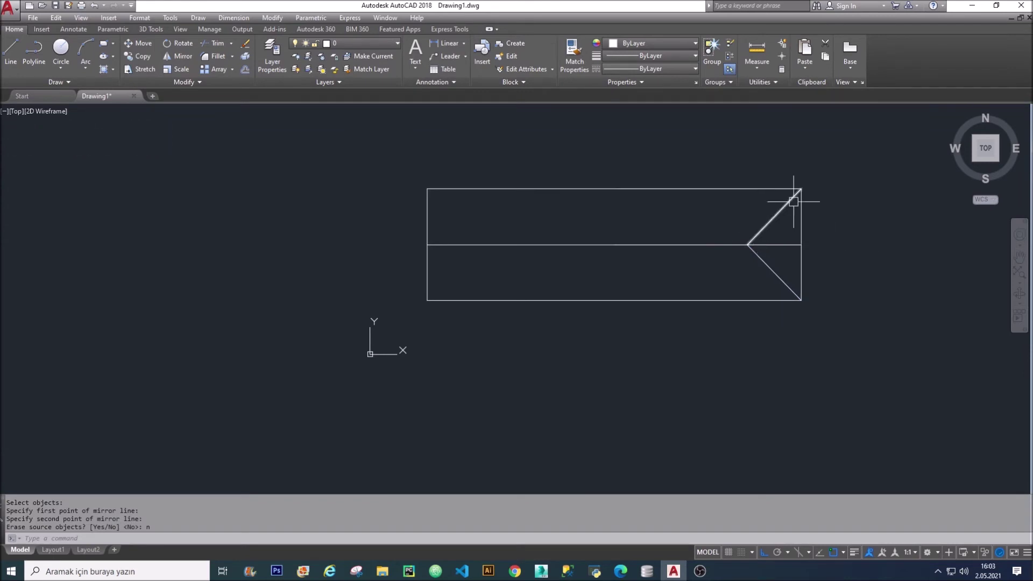
Select the upper and lower right-hand diagonals for mirroring
type("mi")
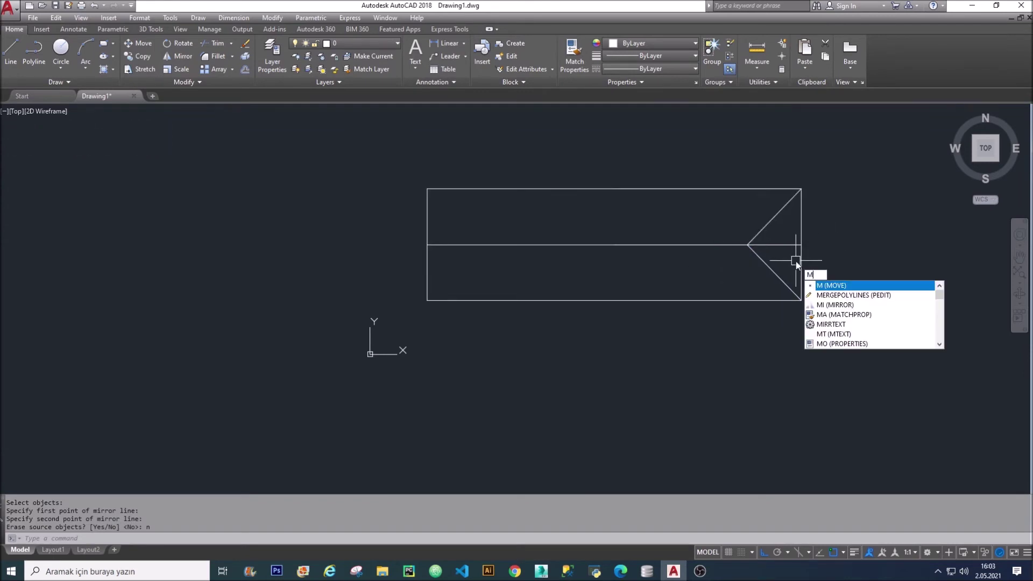
key("Return")
left_click(785, 281)
left_click(762, 224)
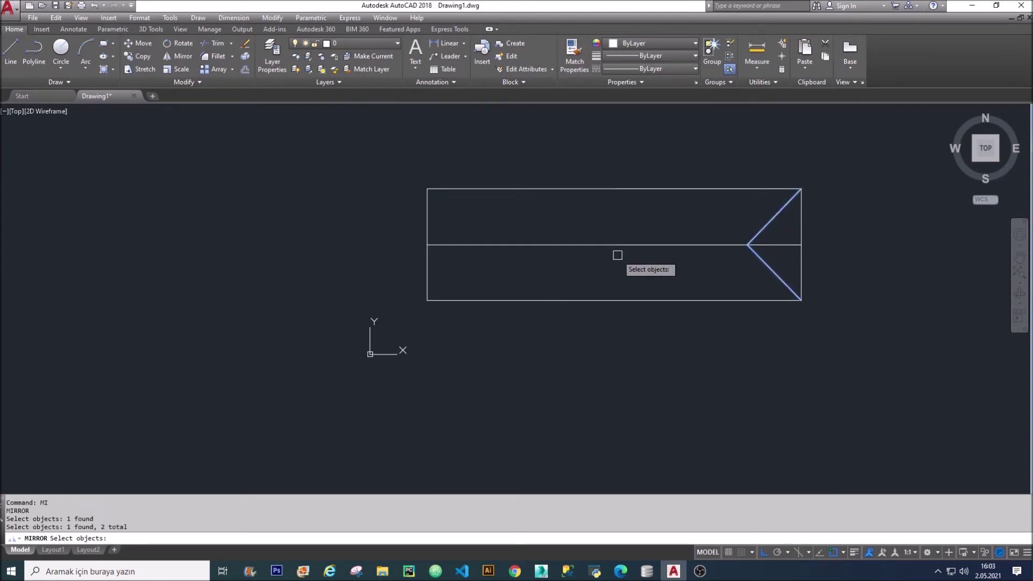
key("Return")
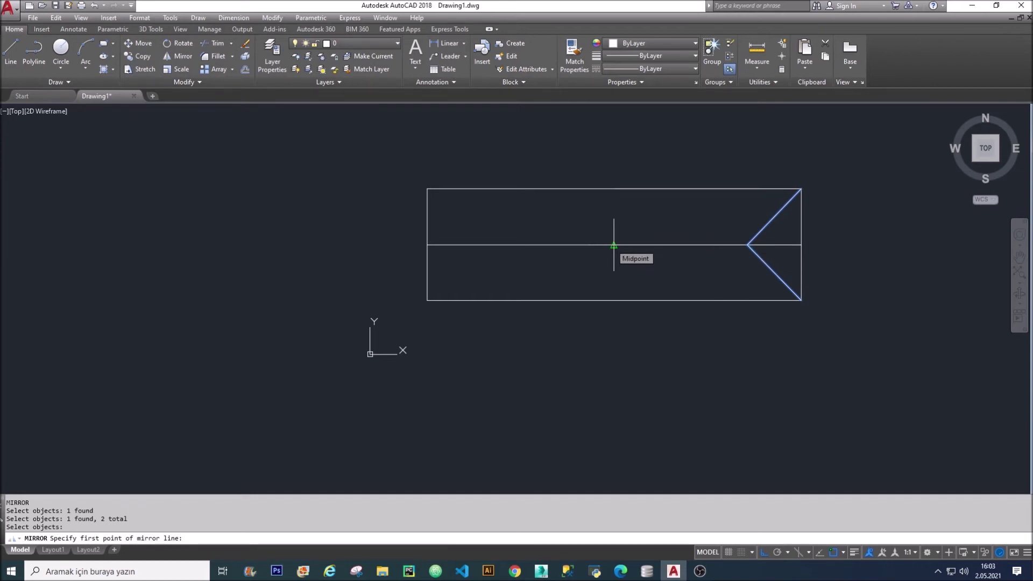
With object snap on, mirror them about the rectangle's vertical centre axis, keeping the originals
left_click(843, 554)
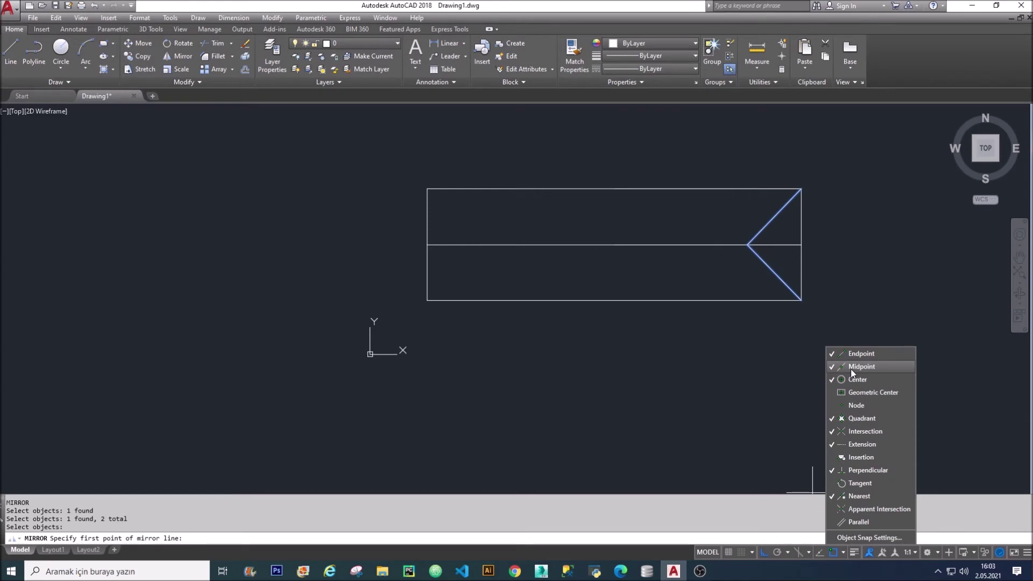
left_click(843, 554)
key("F3")
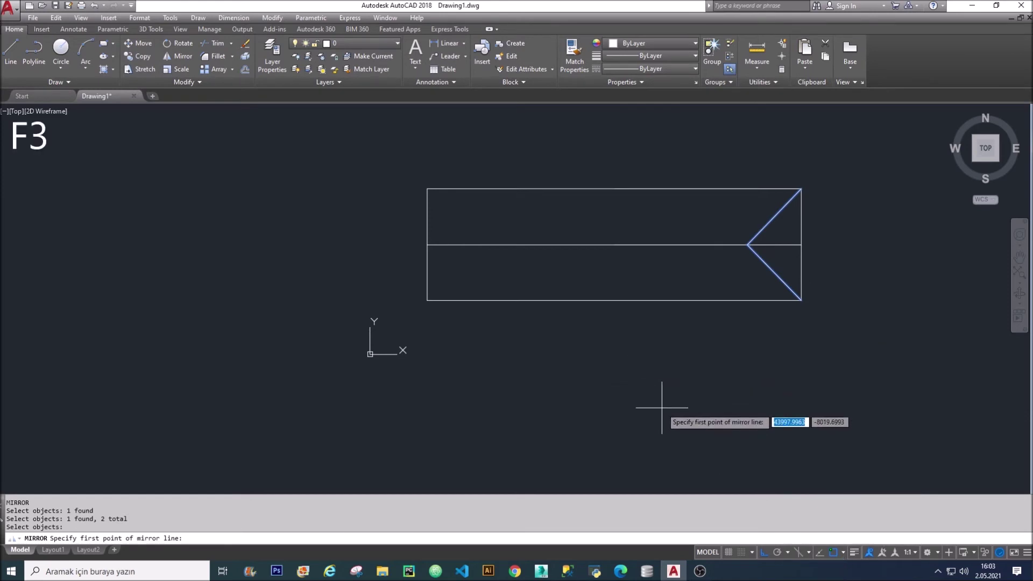
key("F3")
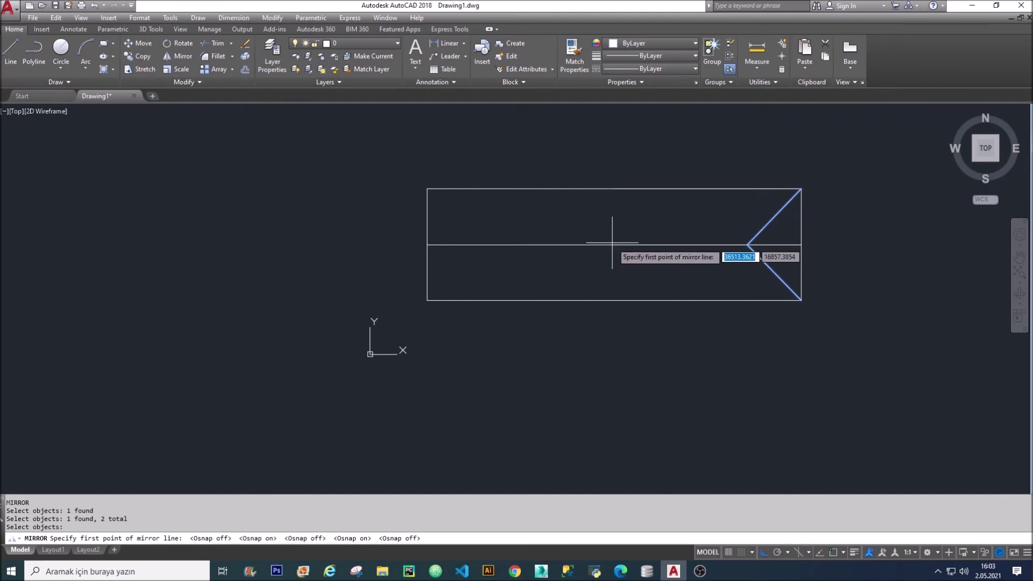
key("F3")
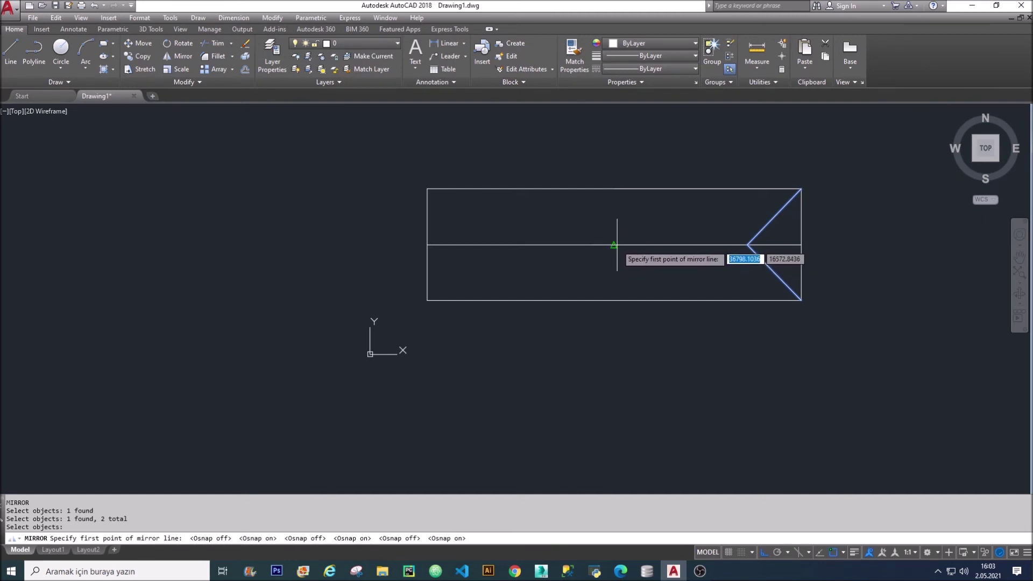
left_click(614, 245)
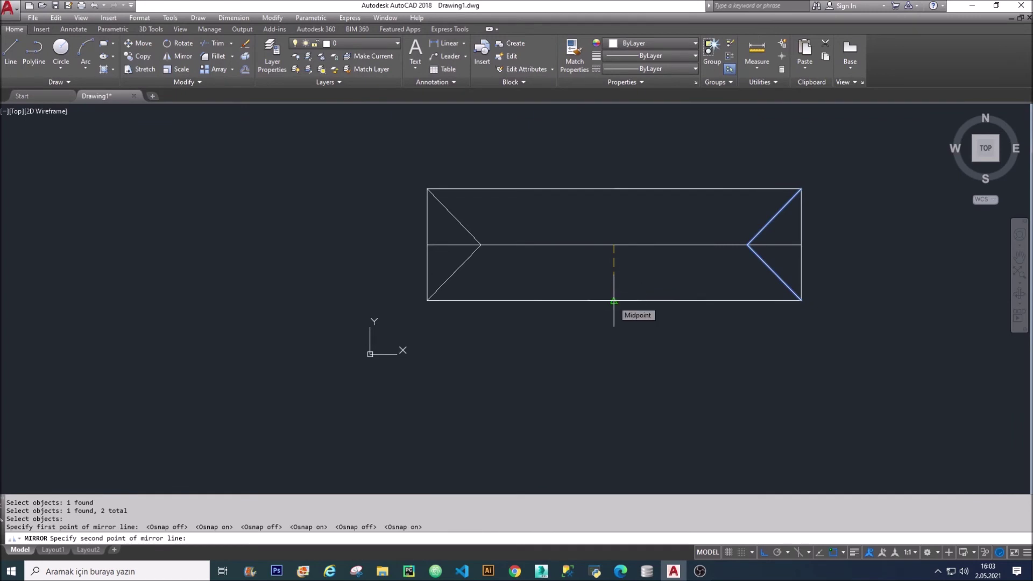
left_click(614, 302)
key("Return")
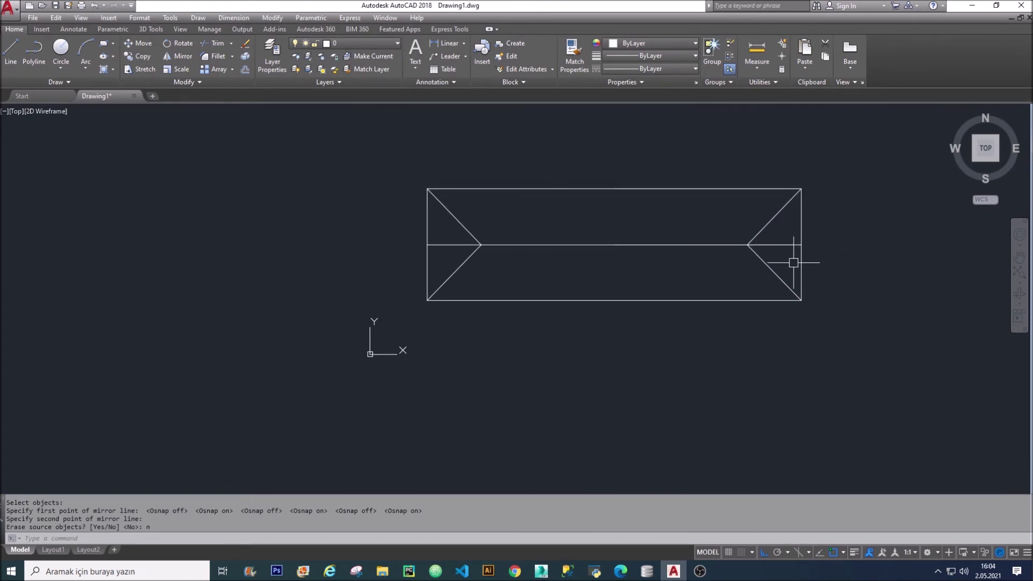
Trim both overhanging ends of the midline beyond the diagonal vertices, using all lines as cutting edges
type("TR")
key("Return")
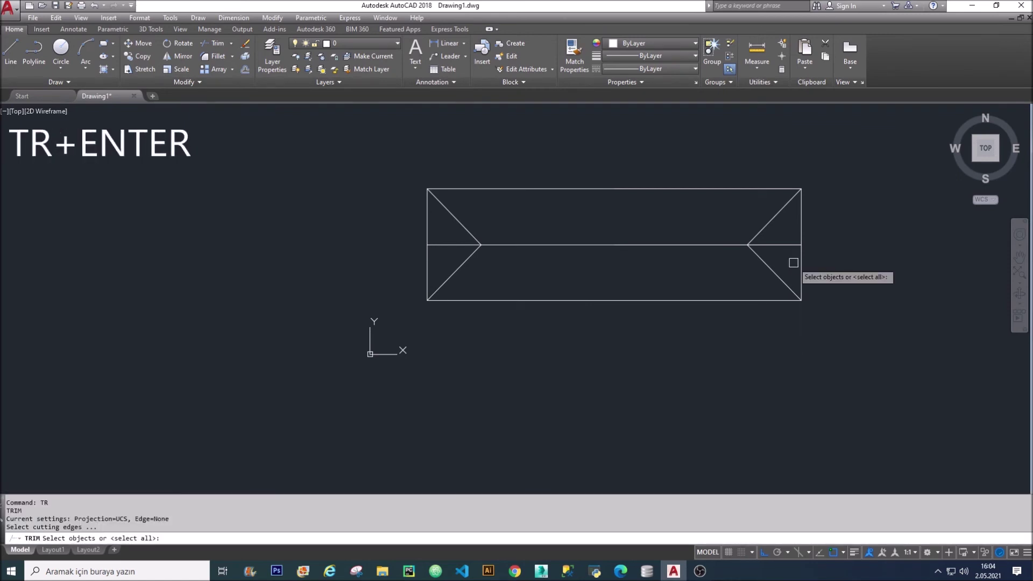
left_click(870, 306)
left_click(301, 124)
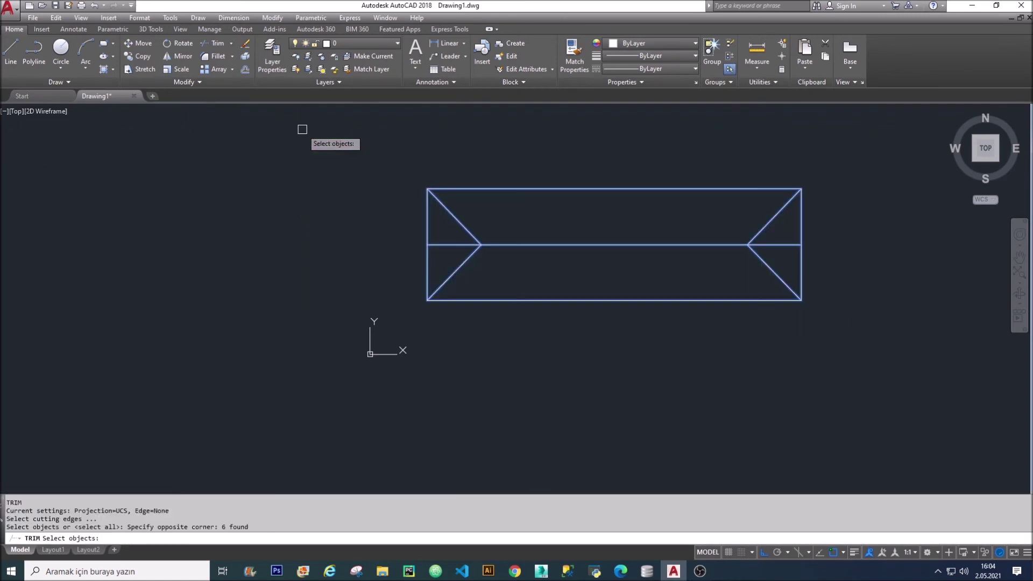
key("Return")
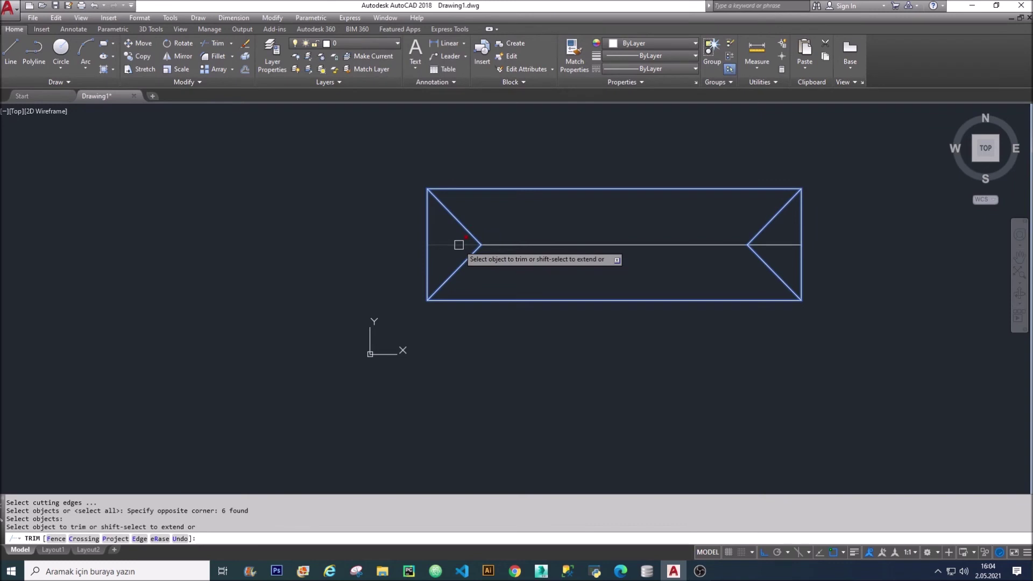
left_click(458, 245)
left_click(770, 245)
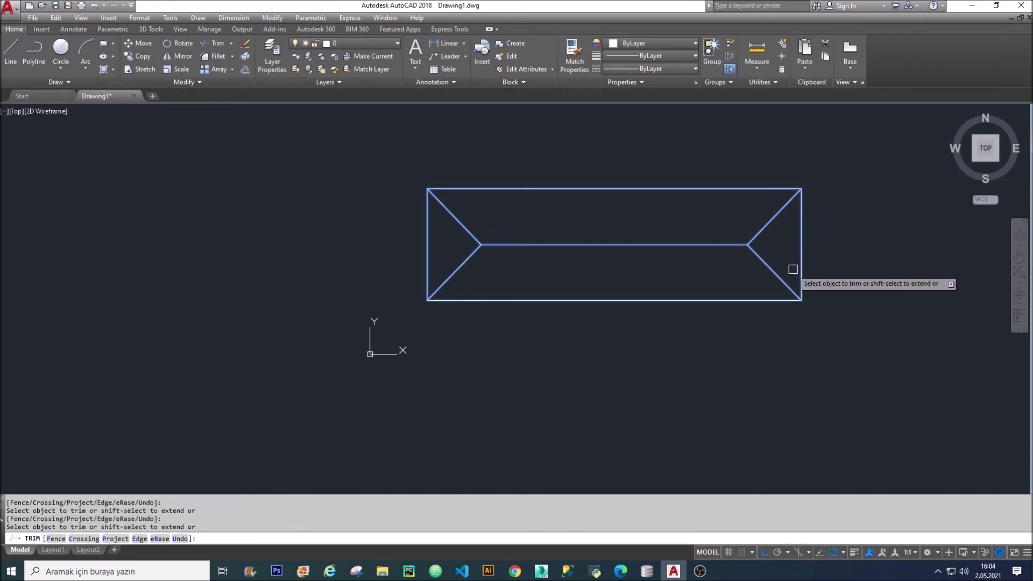
right_click(784, 257)
left_click(801, 265)
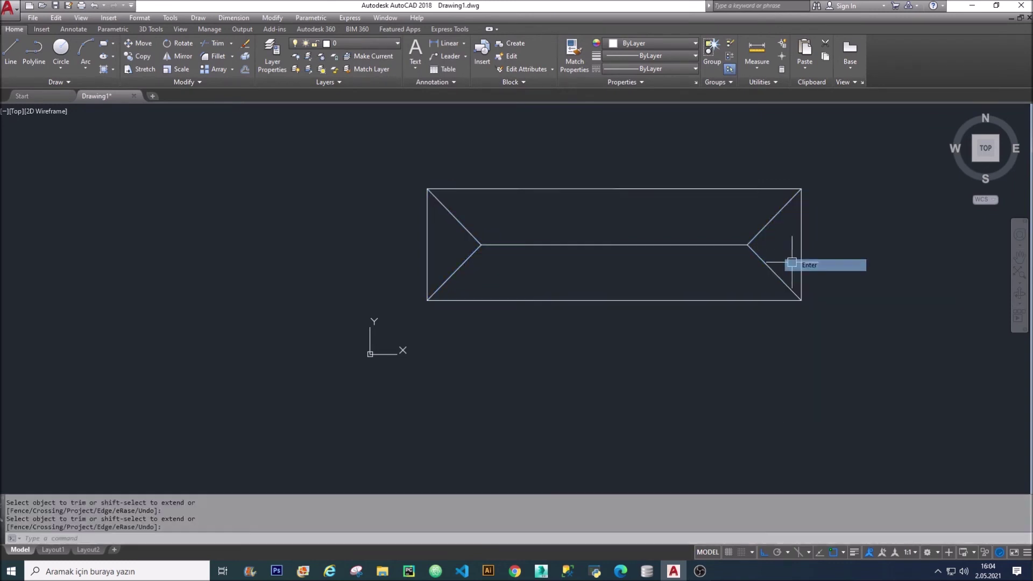
mouse_move(142, 68)
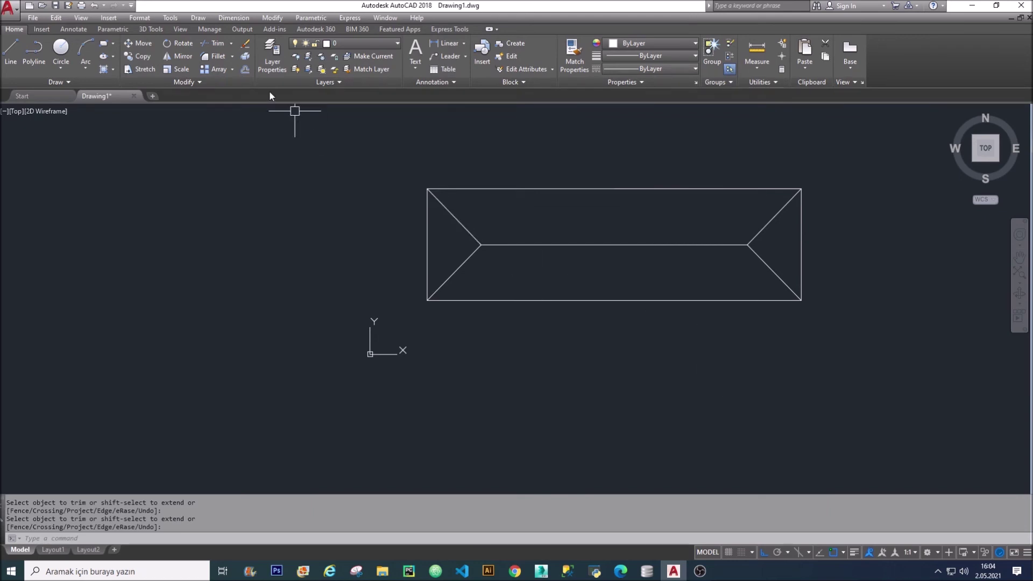
Stretch the outline's right end 10000 units left from its right vertex
left_click(142, 70)
left_click(854, 340)
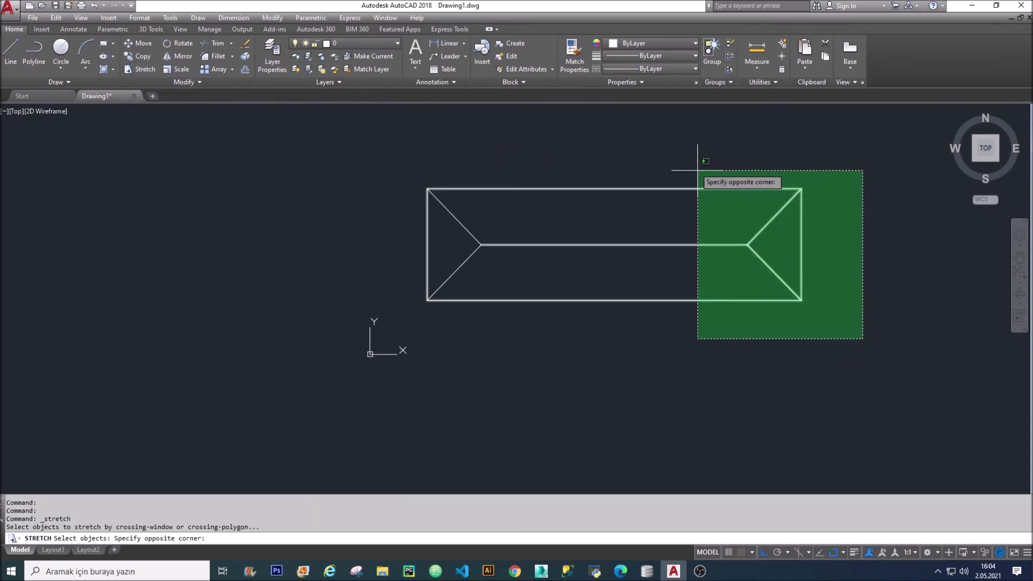
left_click(672, 142)
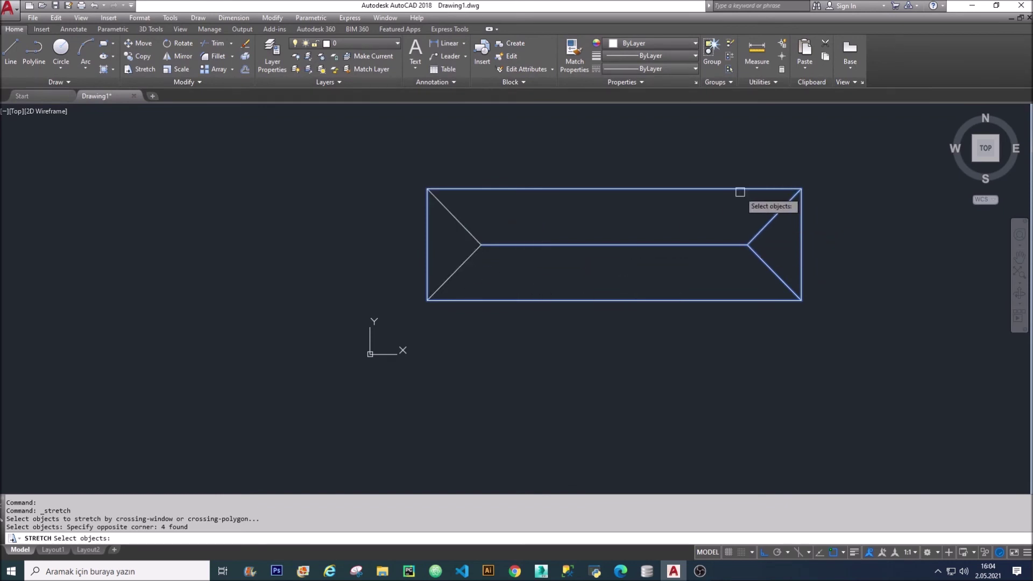
key("Return")
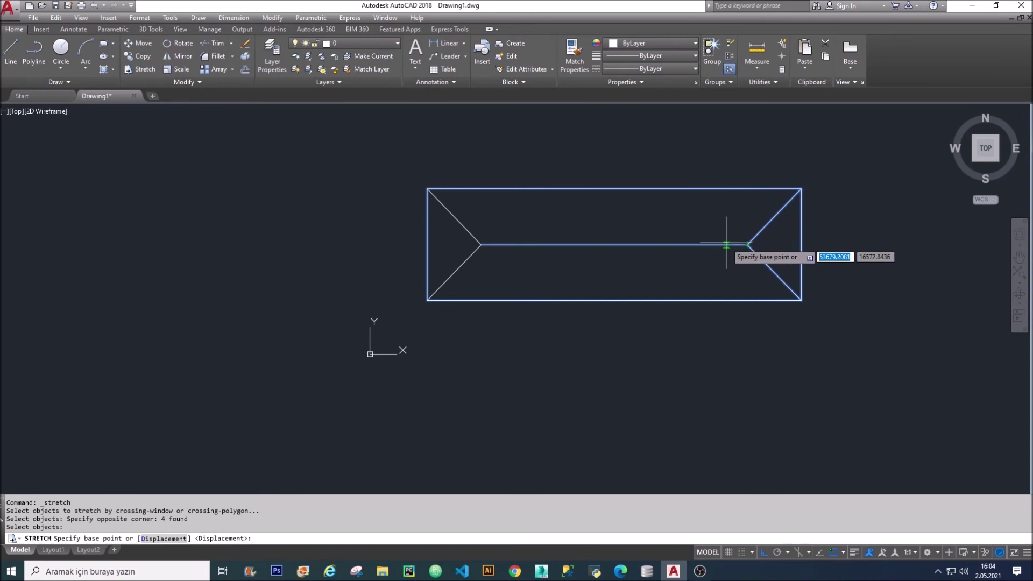
left_click(718, 143)
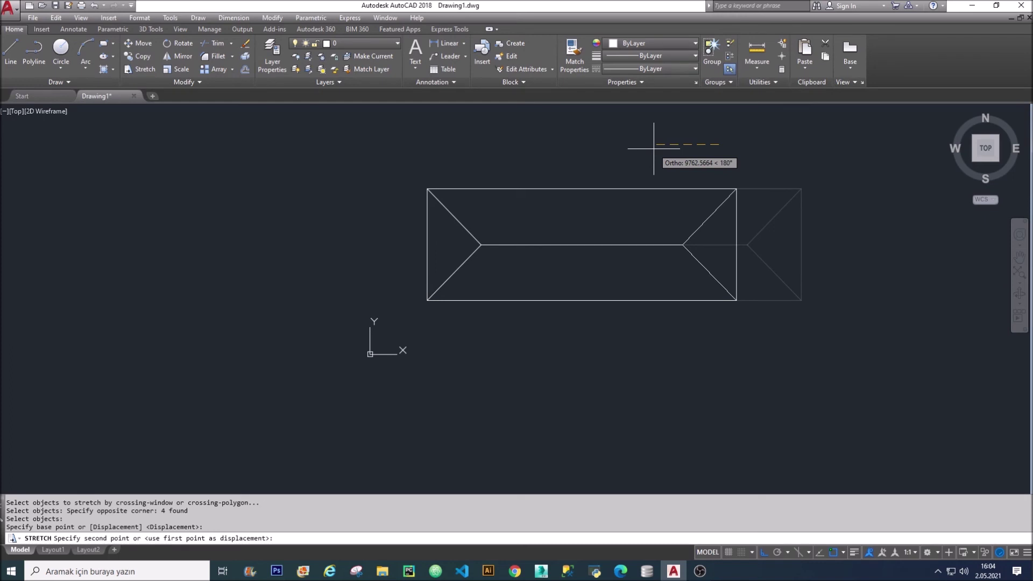
type("10000")
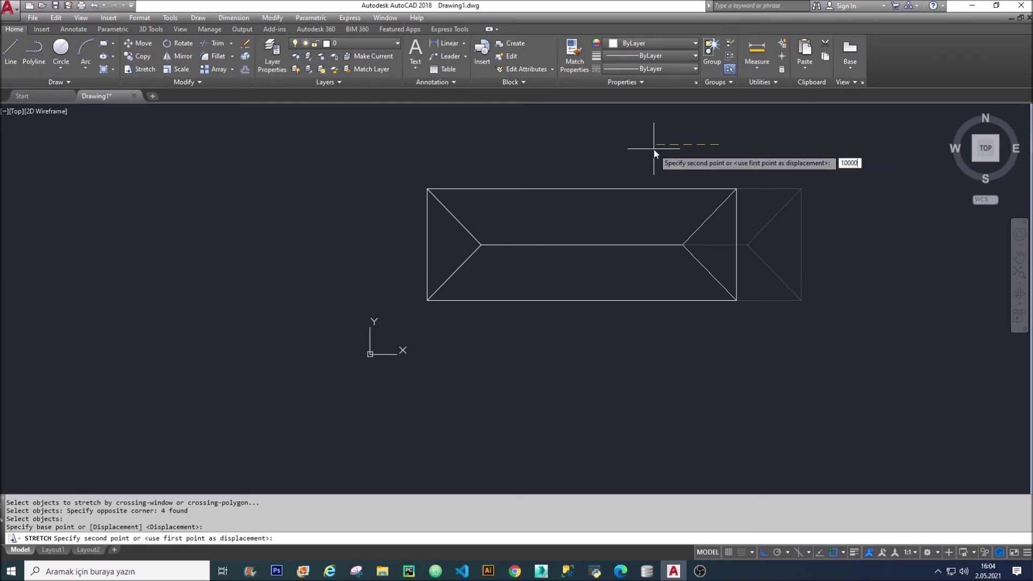
key("Return")
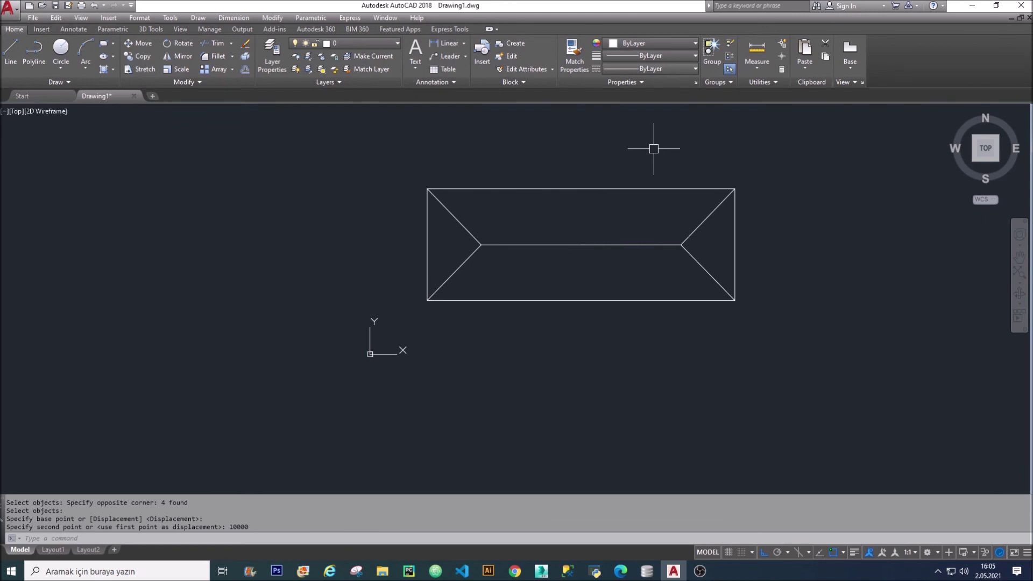
Draw a horizontal line below the roof outline
type("L")
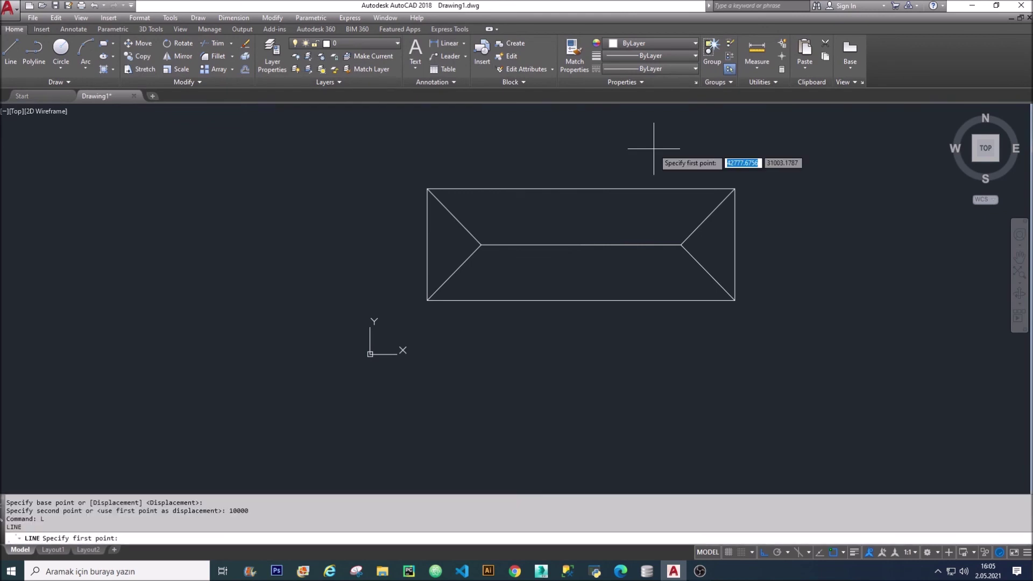
key("Return")
left_click(478, 352)
left_click(714, 353)
key("Escape")
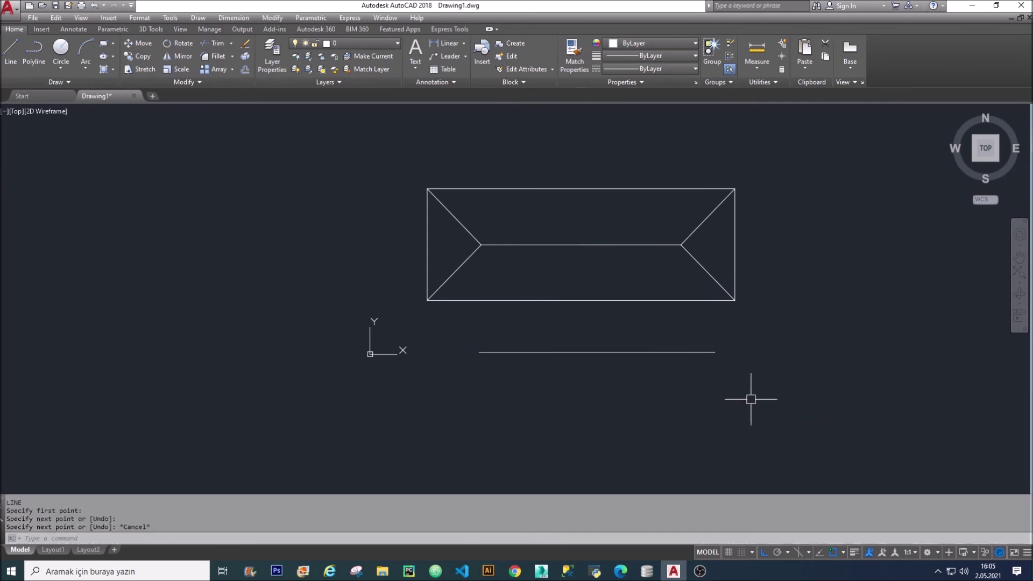
type("o")
Offset that line downward three times to make four parallel lines
key("Return")
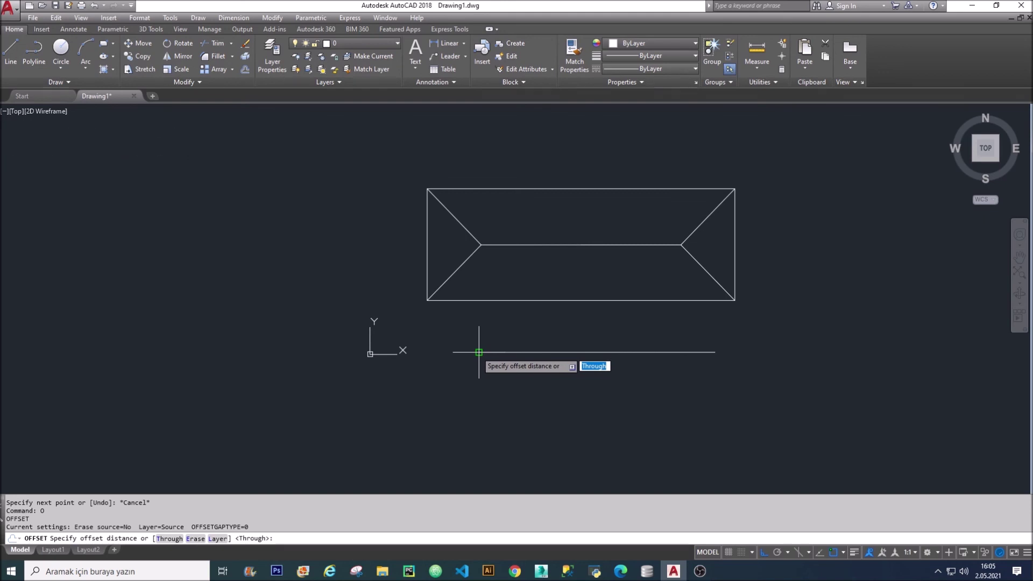
left_click(479, 353)
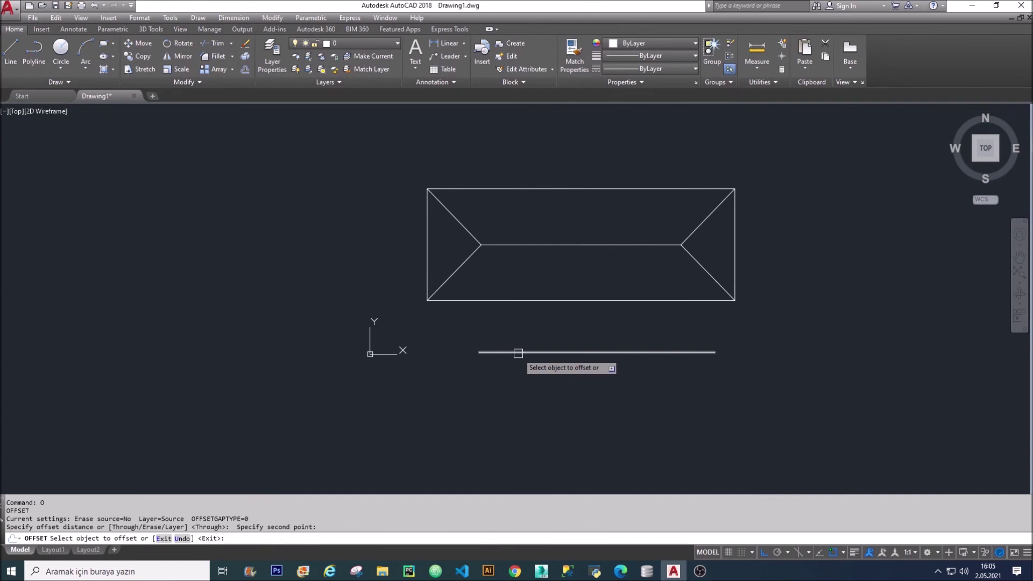
left_click(518, 352)
left_click(525, 372)
left_click(525, 383)
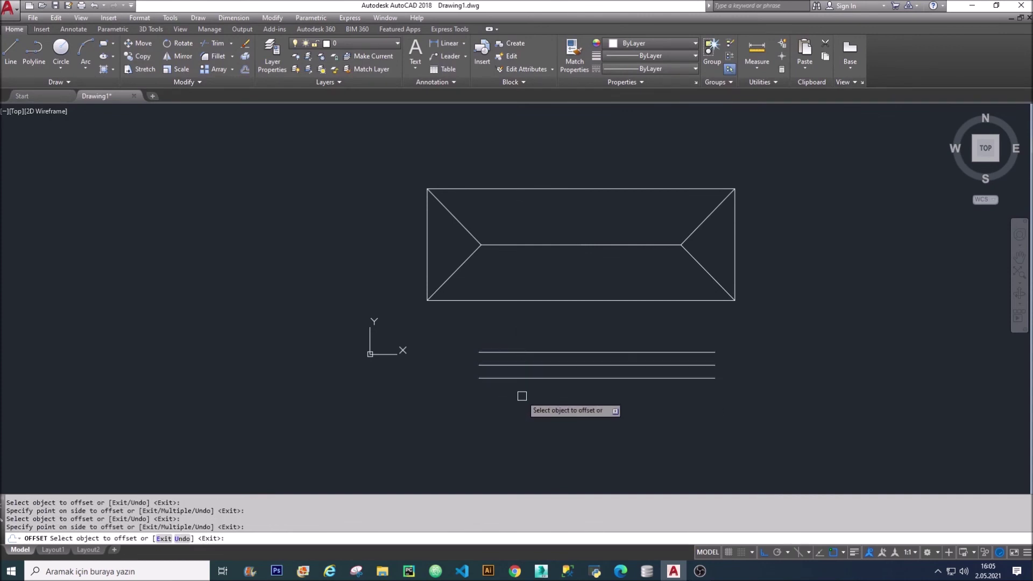
left_click(522, 379)
left_click(526, 403)
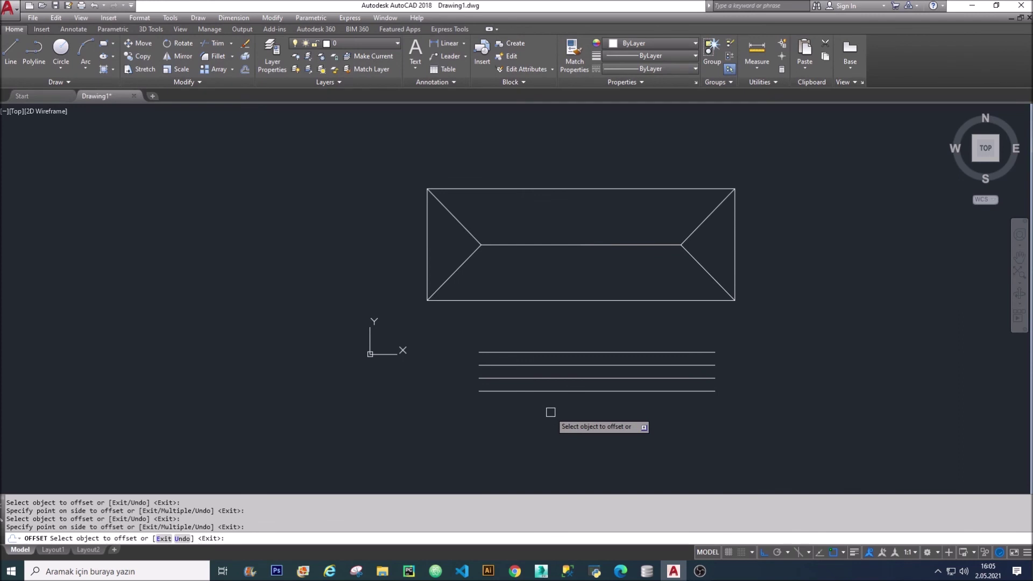
key("Escape")
Stretch the right ends of the four parallel lines farther to the right
type("s")
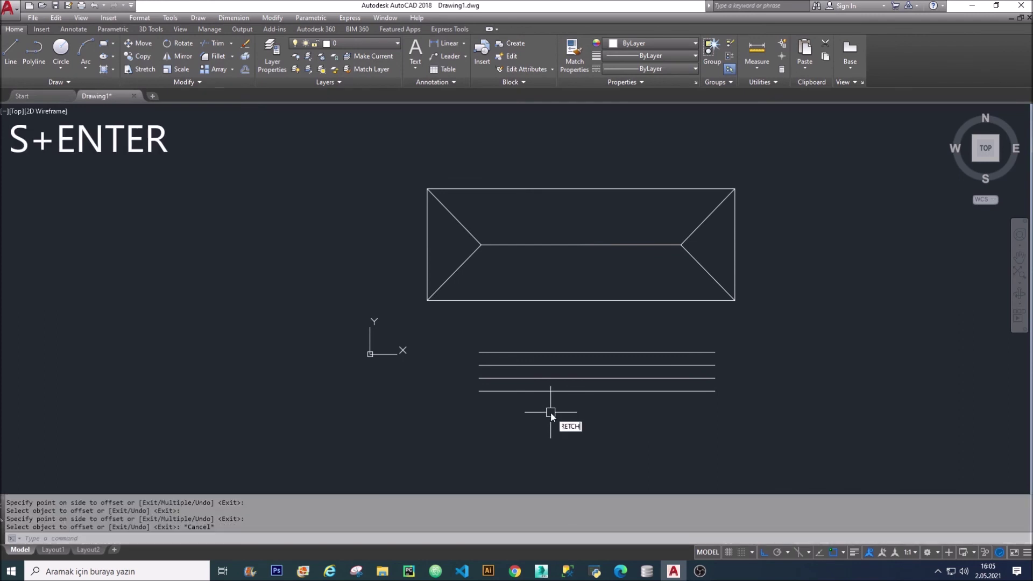
type("tr")
key("Return")
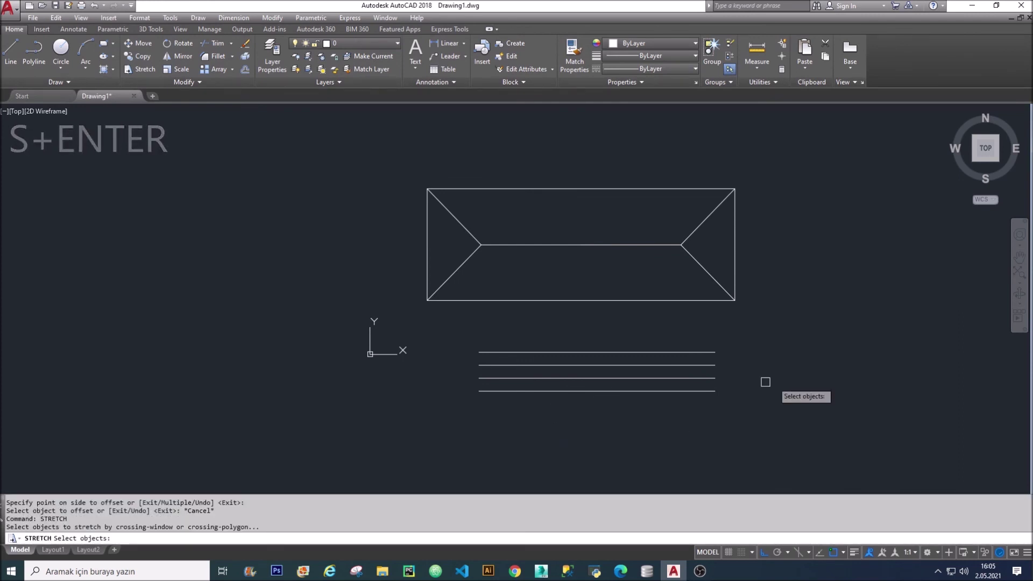
left_click(780, 434)
left_click(688, 333)
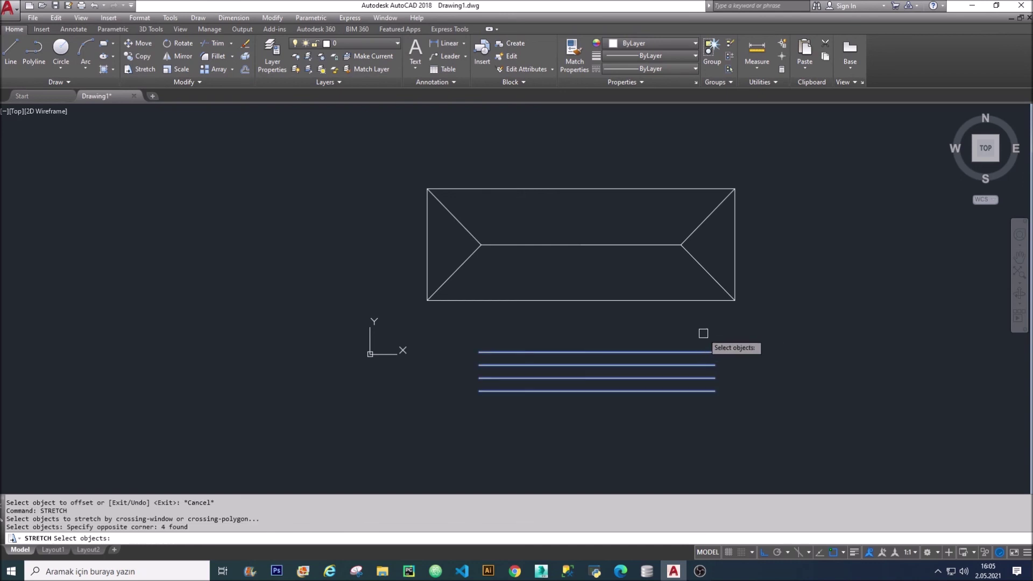
key("Return")
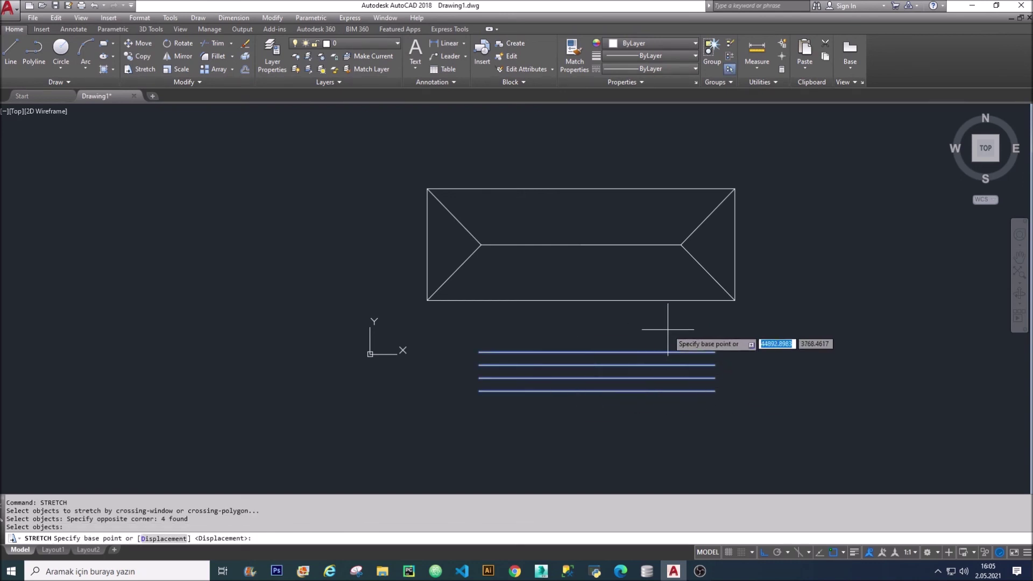
left_click(664, 329)
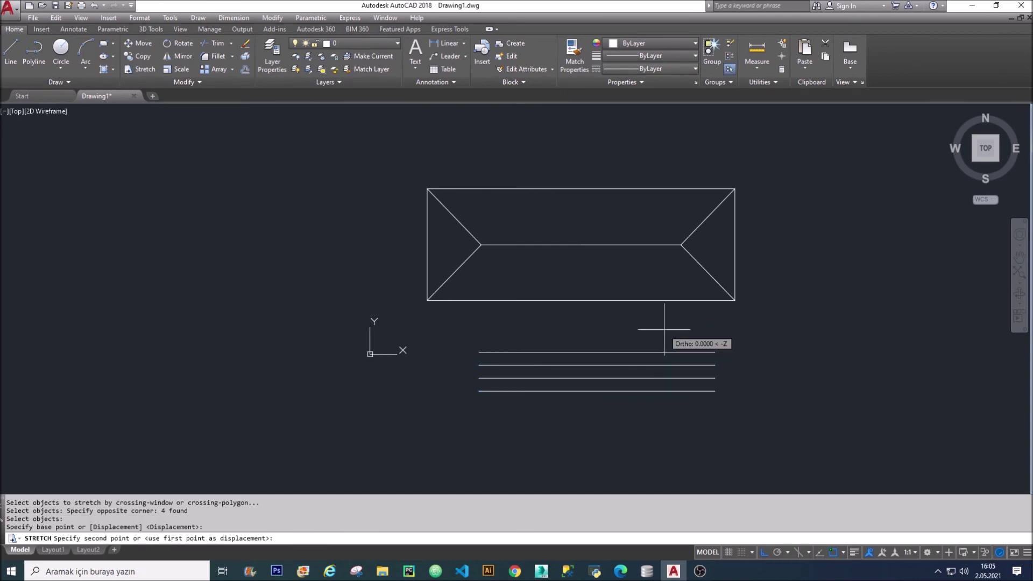
left_click(775, 327)
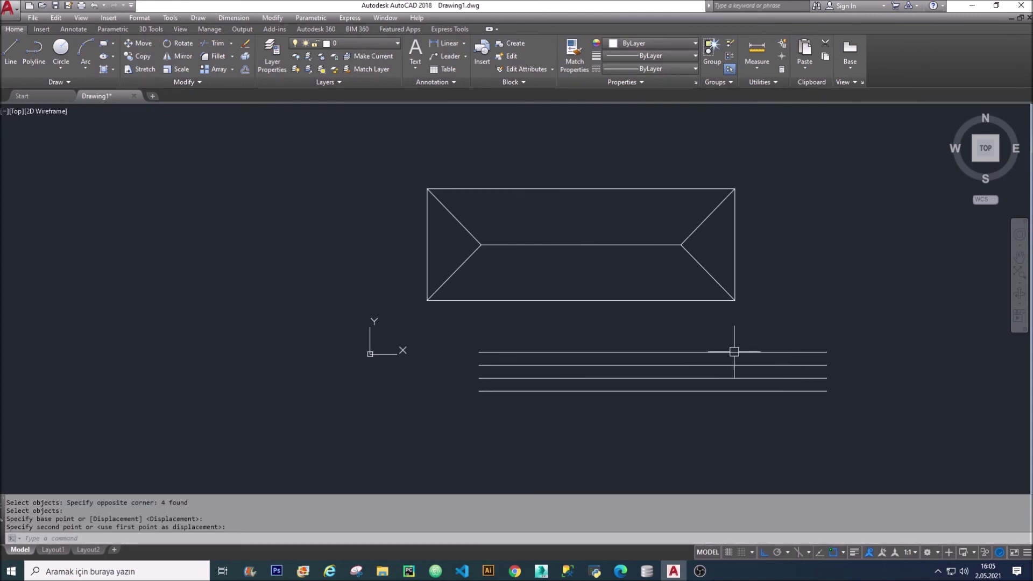